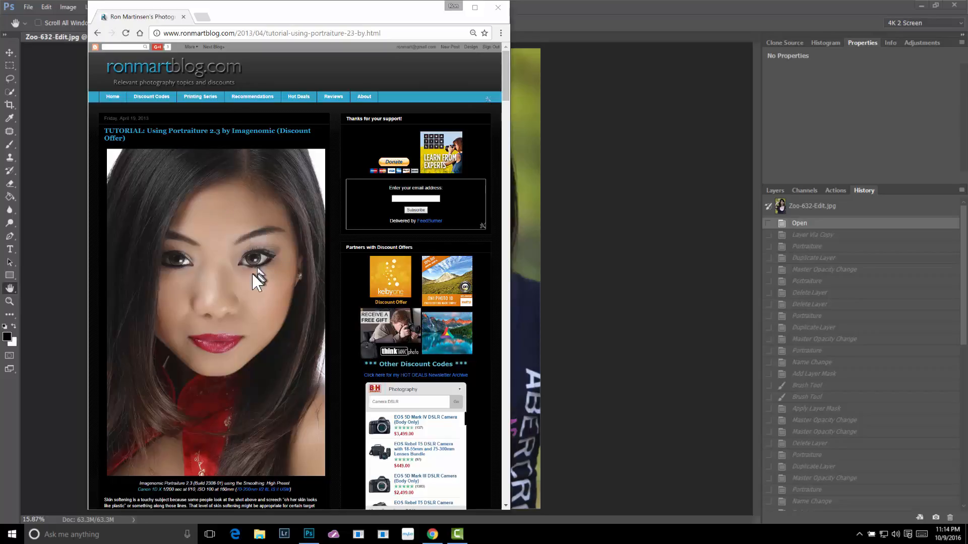
Look through the blog's Portraiture 2.3 tutorial article, and switch to the open portrait in Photoshop
scroll(252, 298, down, 4)
scroll(250, 296, down, 15)
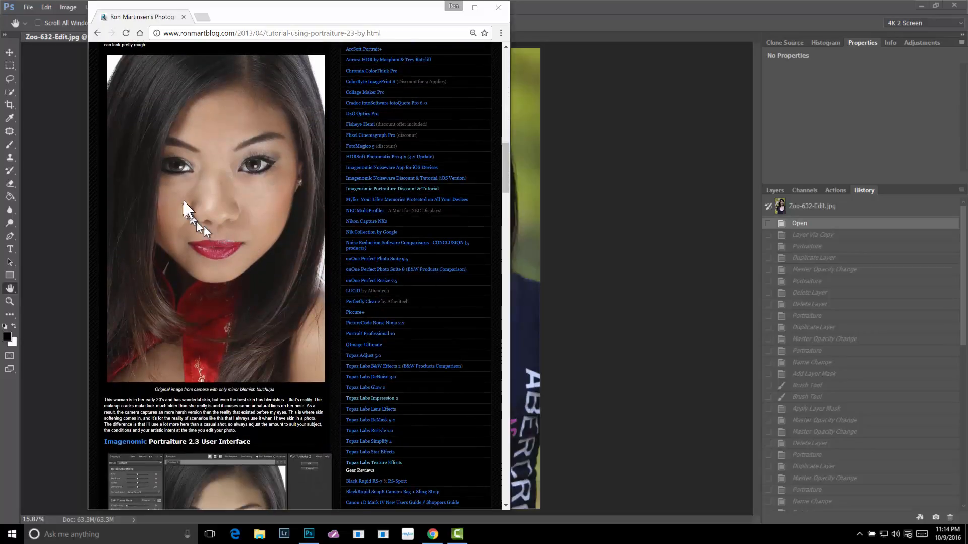
scroll(233, 237, down, 5)
scroll(233, 236, down, 3)
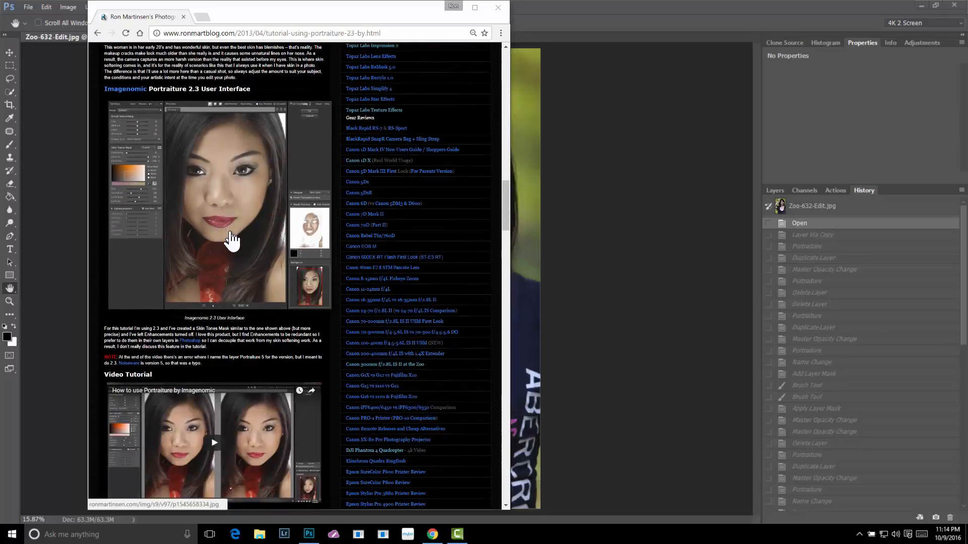
scroll(232, 241, down, 5)
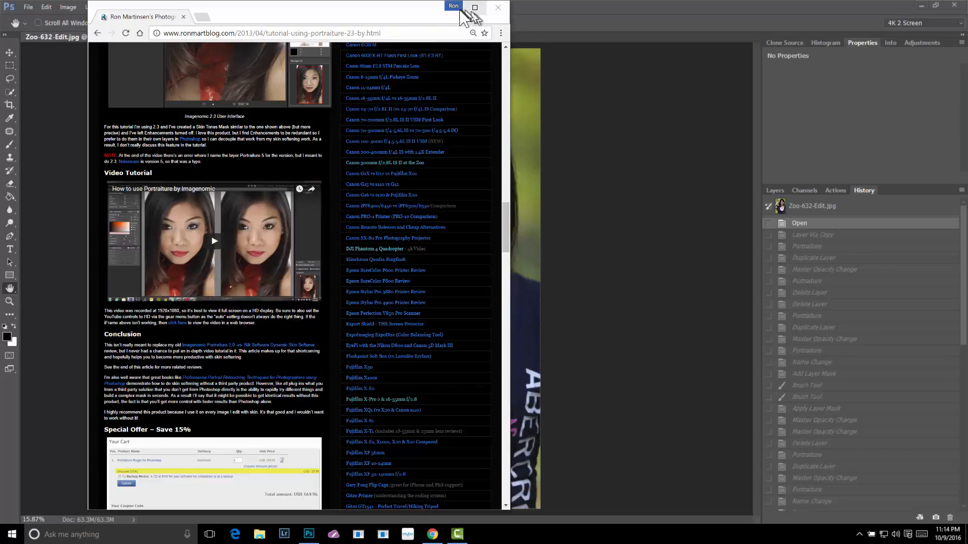
click(530, 3)
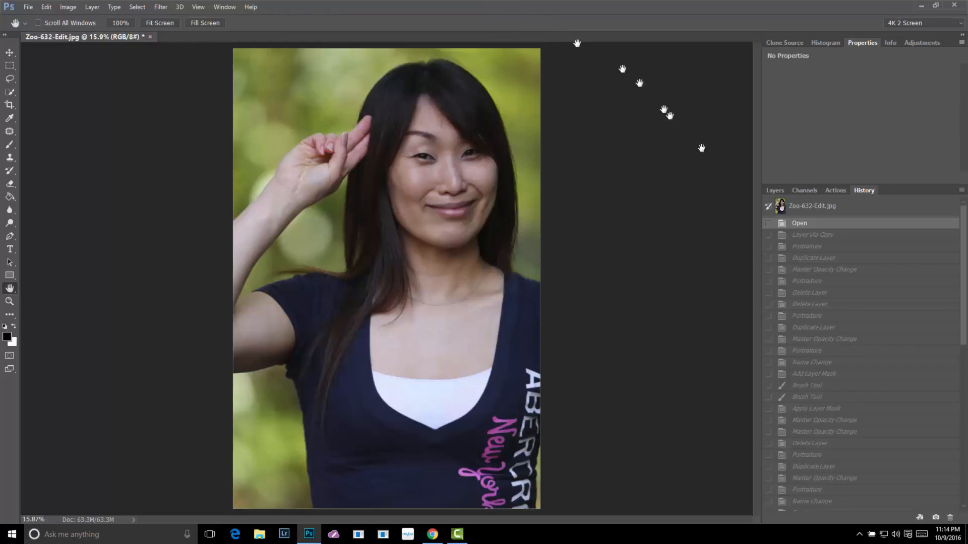
Show the document's layers and open the Imagenomic Portraiture filter for the Background layer
click(774, 189)
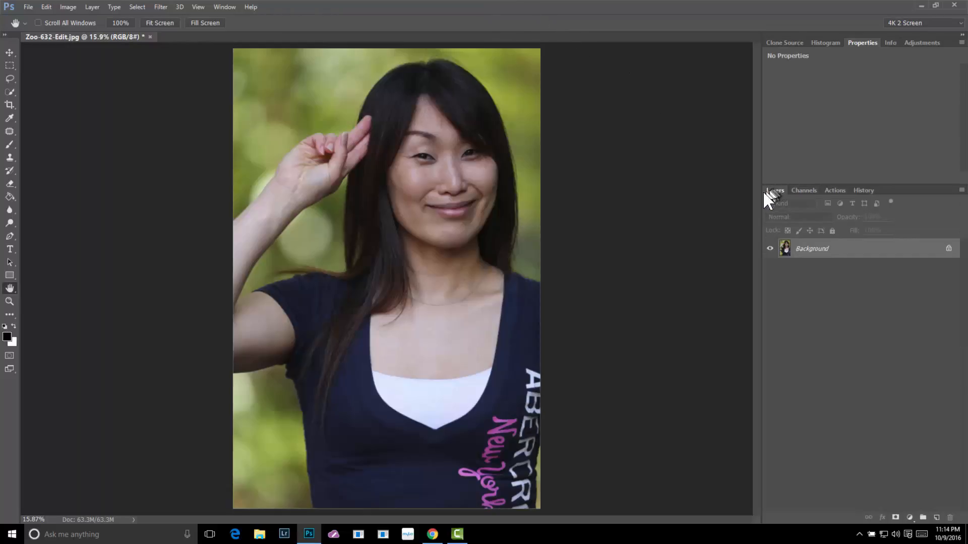
click(155, 6)
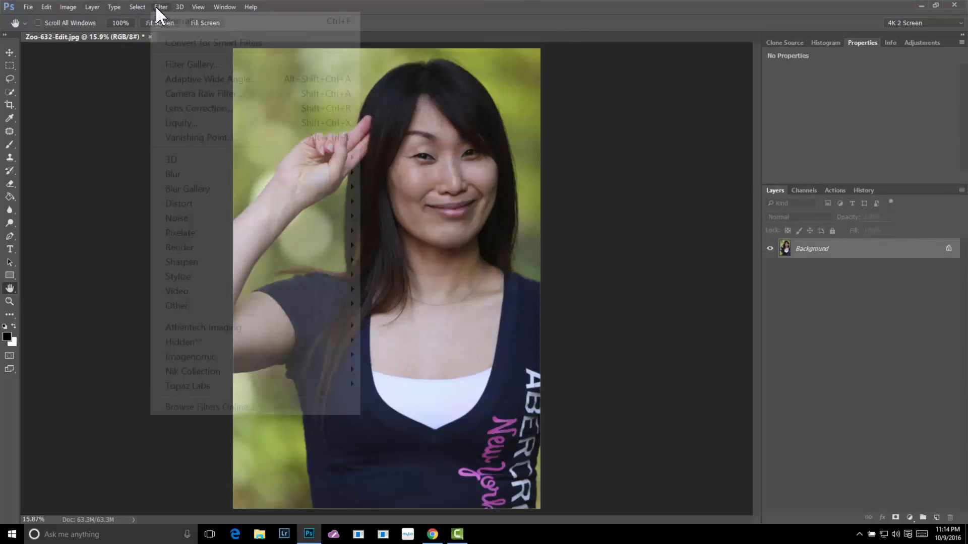
mouse_move(232, 357)
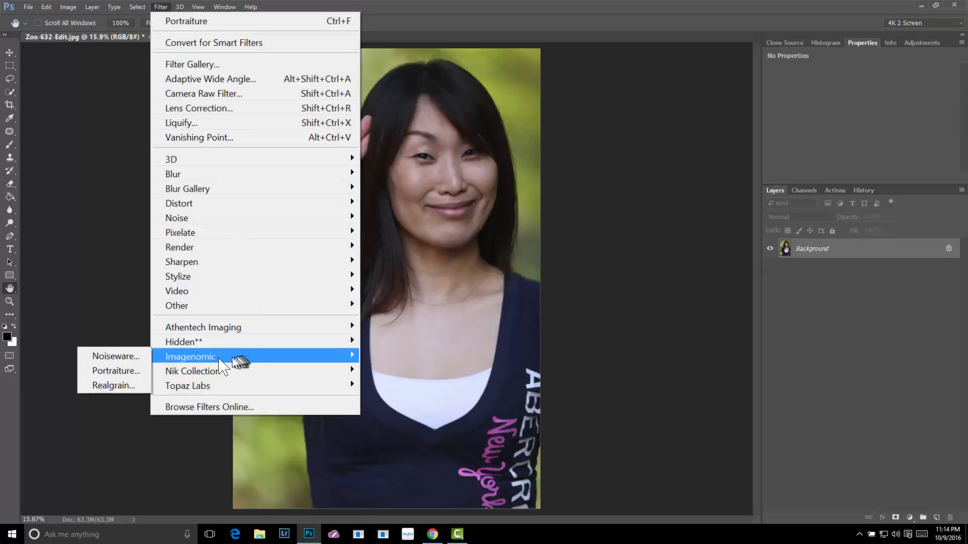
click(135, 373)
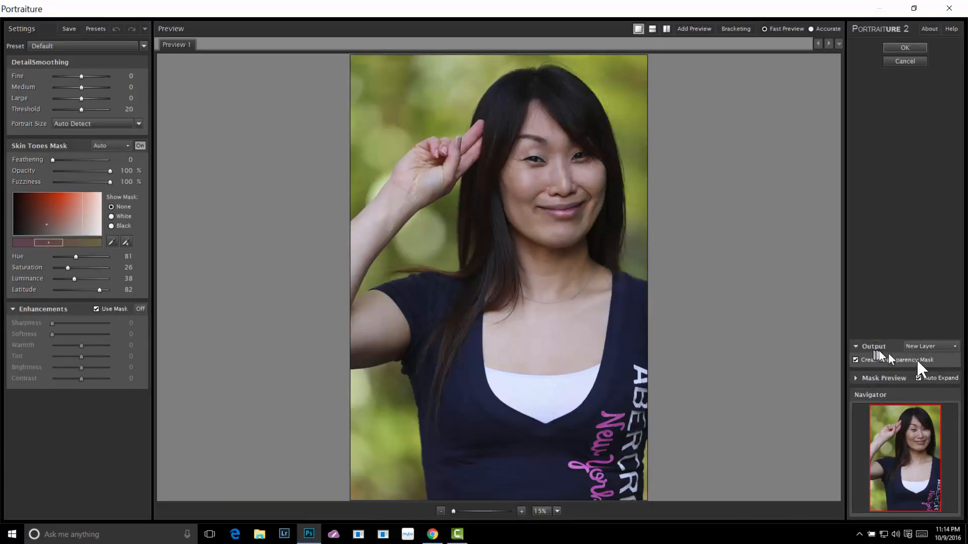
Examine the output destinations, the Create Transparency Mask option and the list of generic presets
click(954, 346)
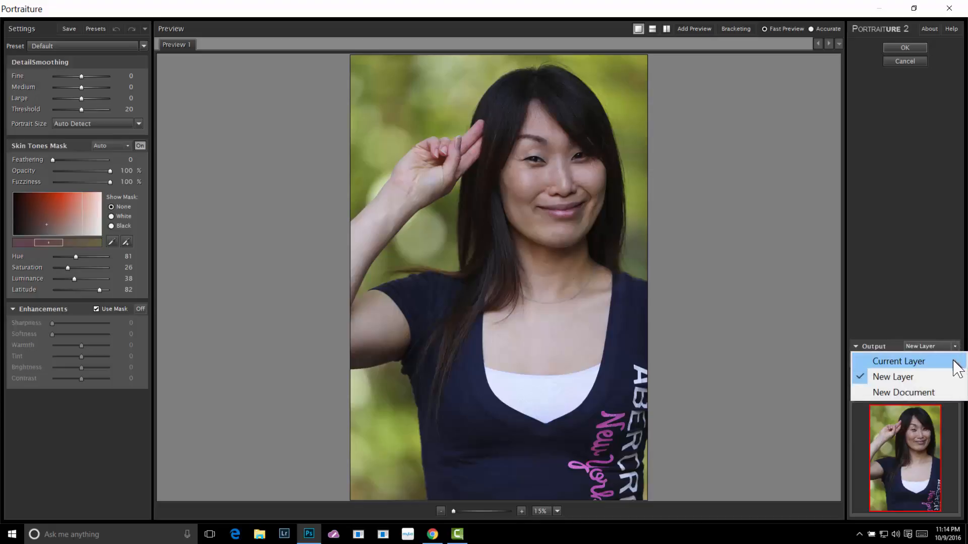
click(886, 343)
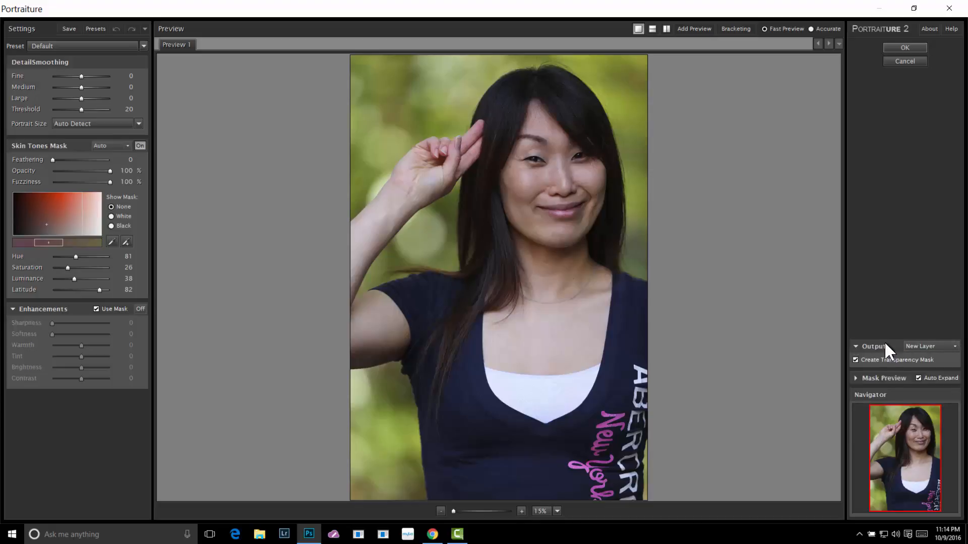
click(855, 360)
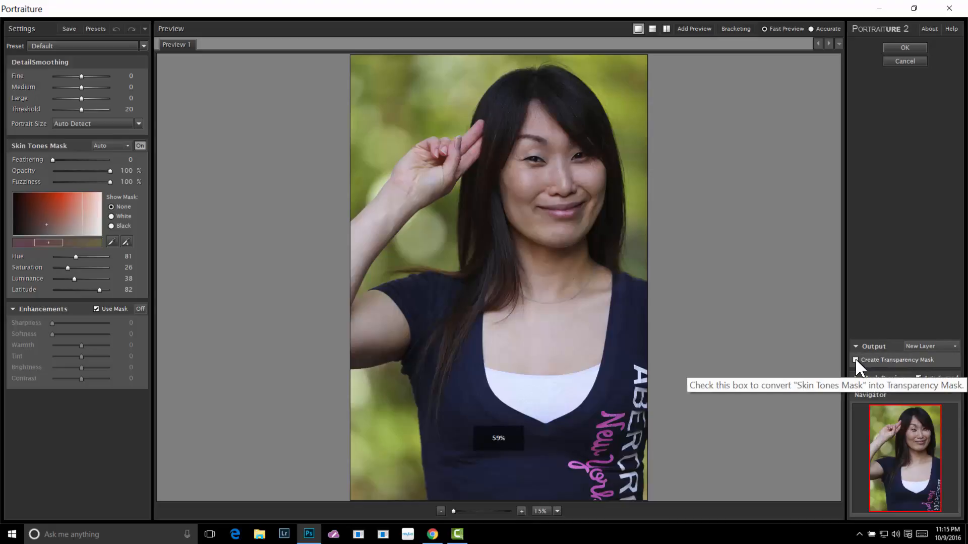
click(856, 359)
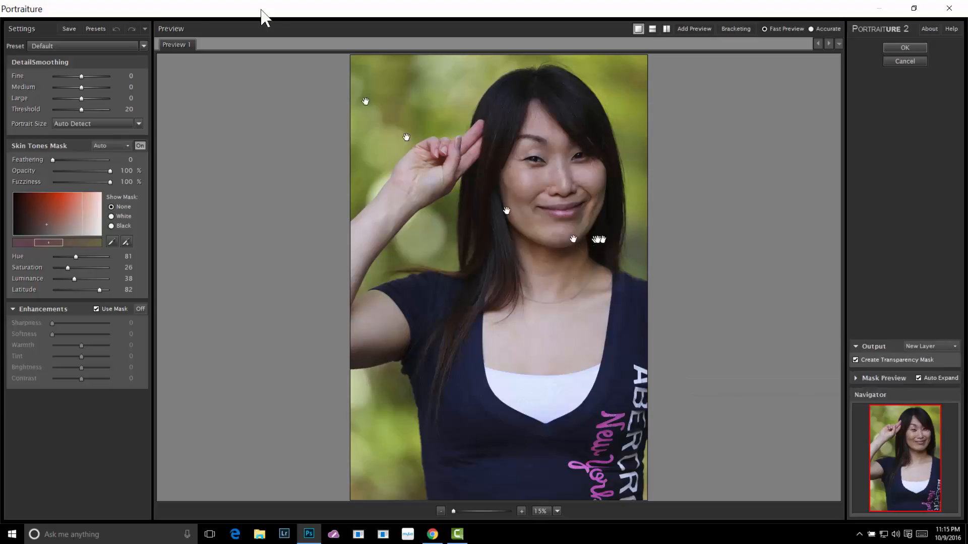
click(141, 45)
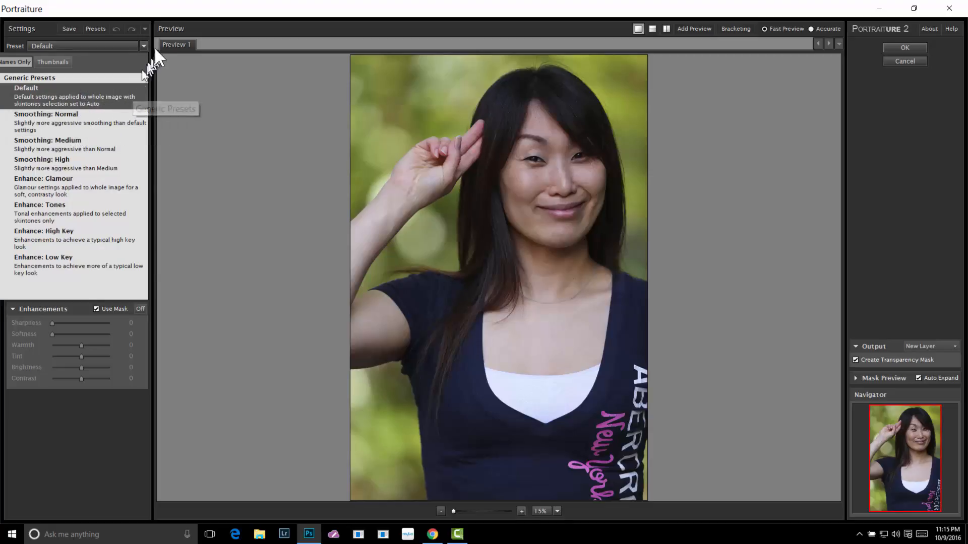
click(156, 9)
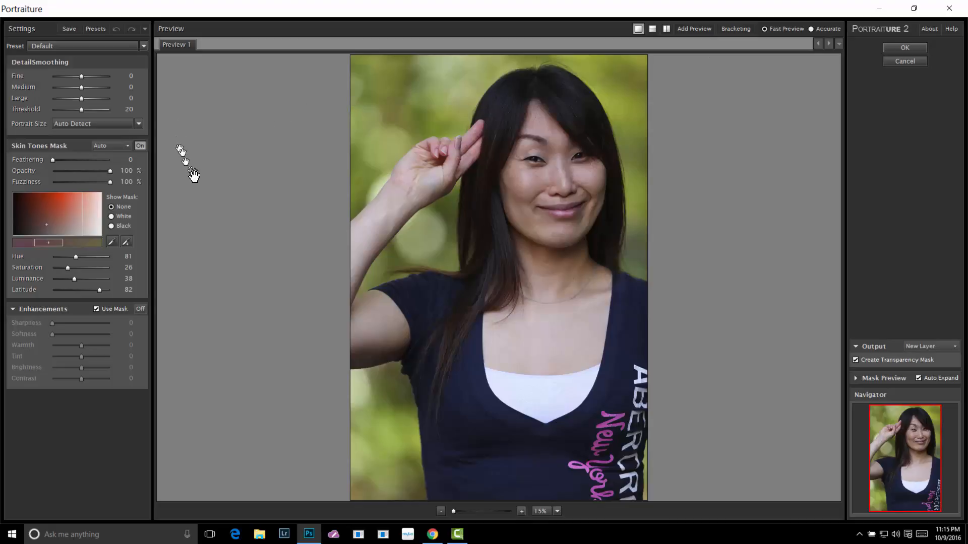
Build a custom skin tones mask by sampling the woman's cheek and adding the skin of her upper chest
click(113, 243)
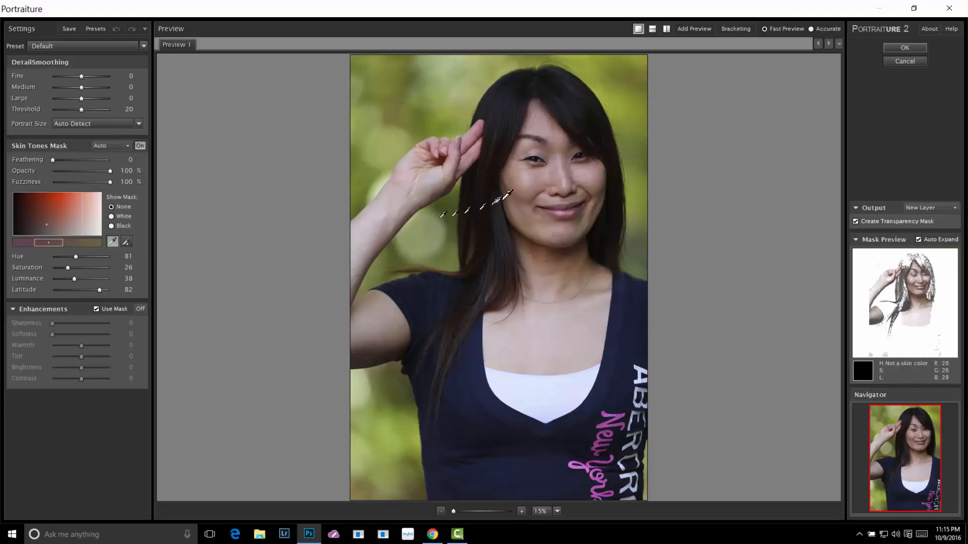
click(539, 183)
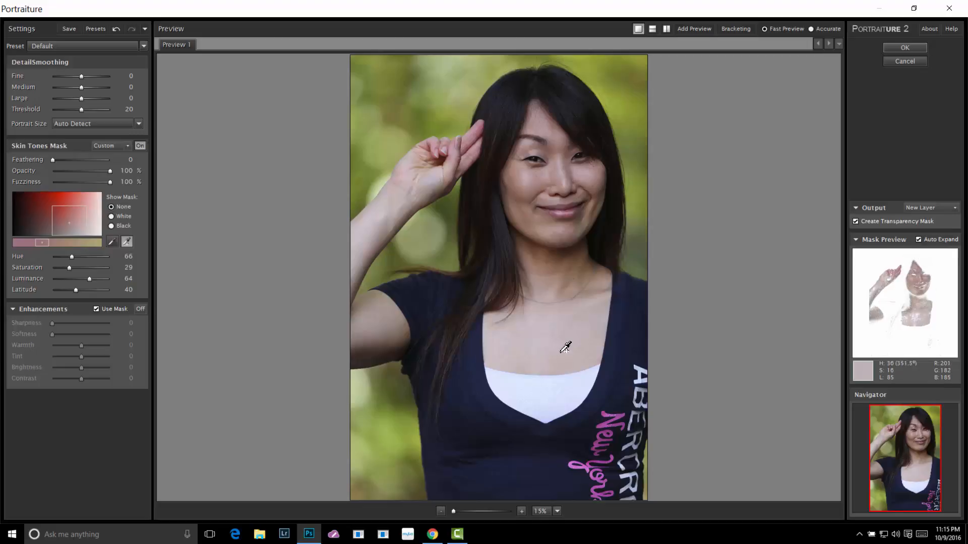
click(563, 350)
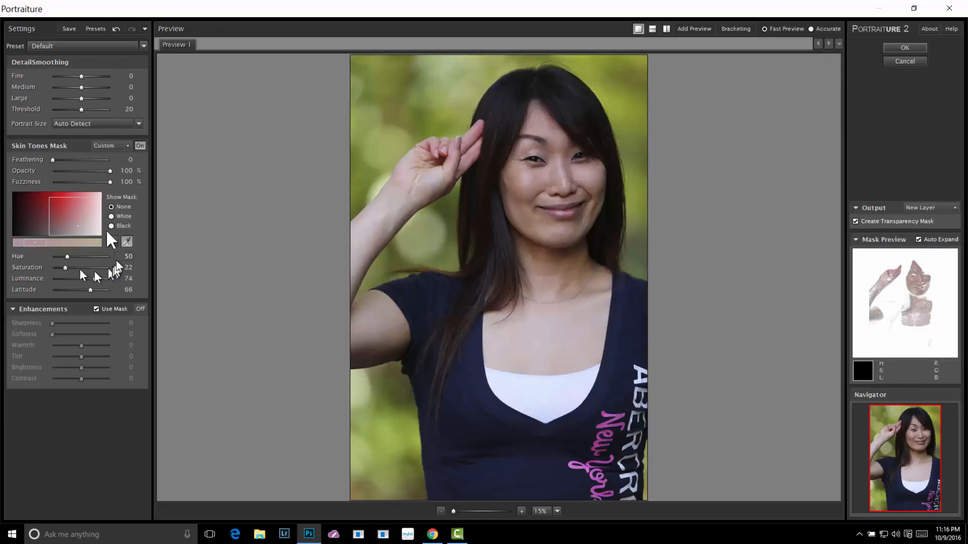
Try the Enhancements with Warmth at +20, and switch the Enhancements off again
click(139, 309)
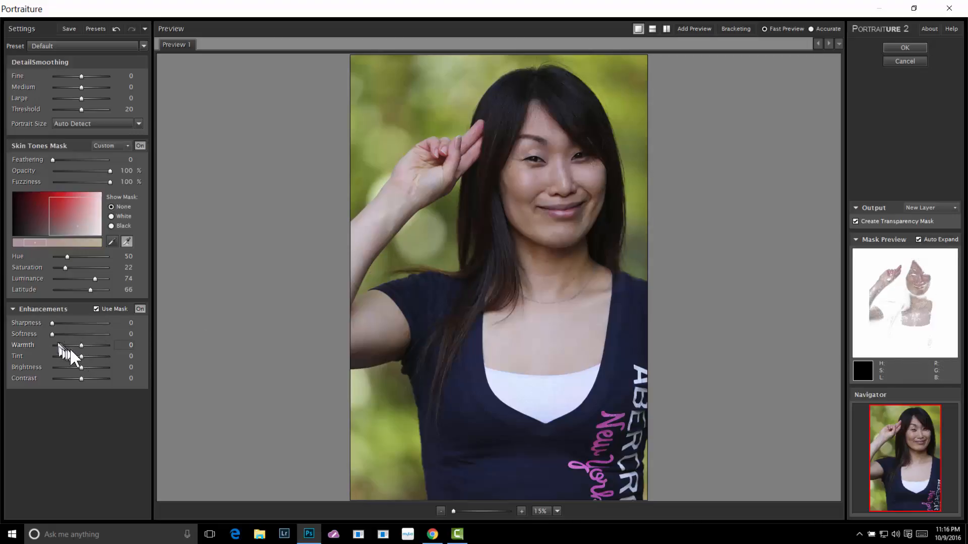
drag(83, 346, 118, 351)
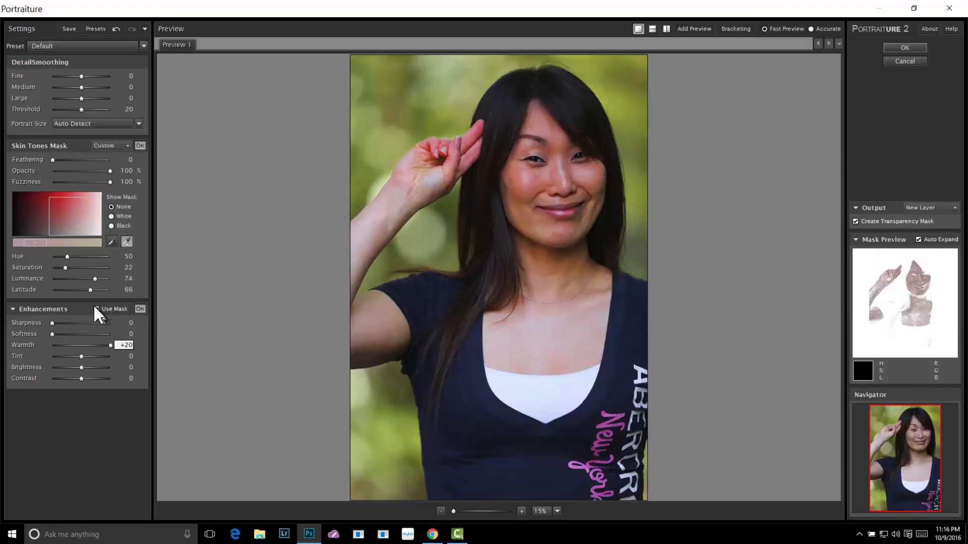
click(138, 309)
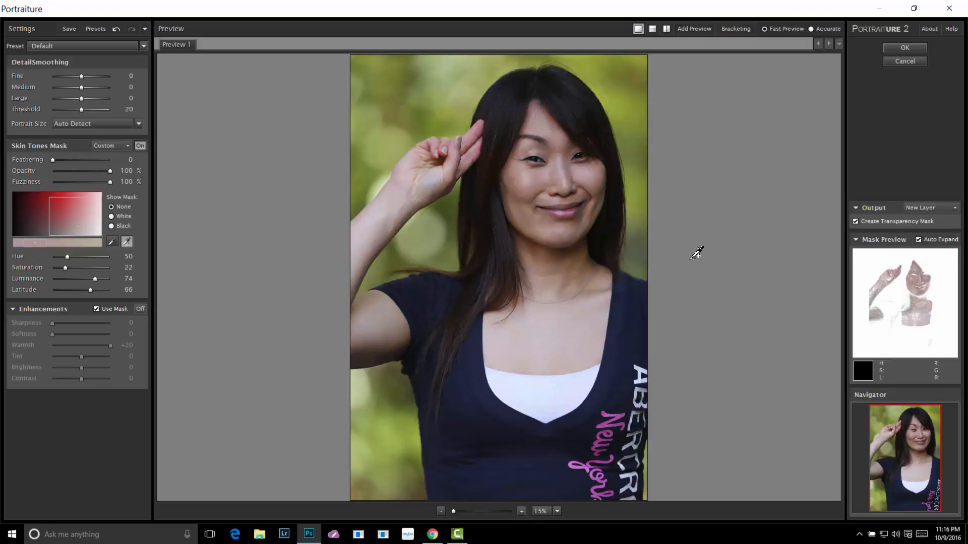
Apply the Portraiture smoothing to a new layer and select the Background copy layer
click(901, 47)
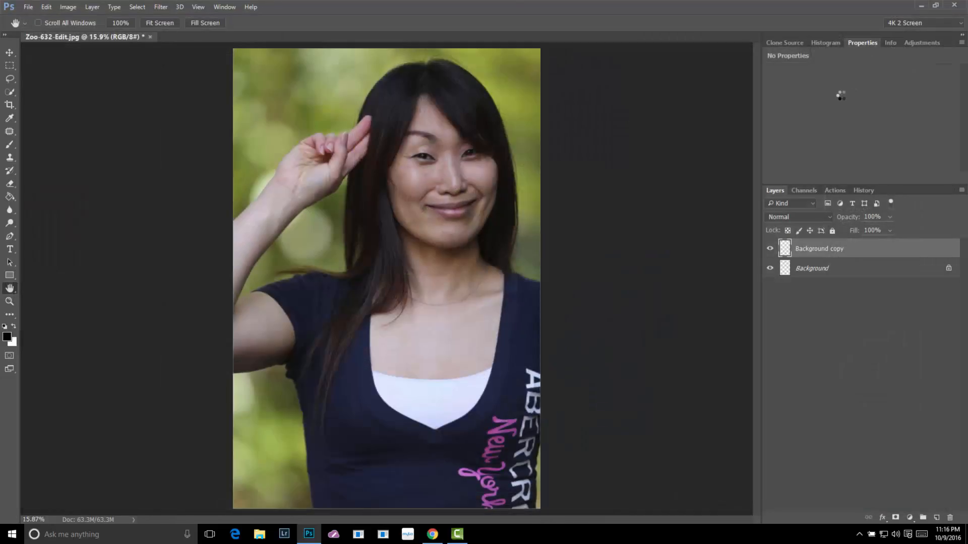
drag(831, 264, 817, 256)
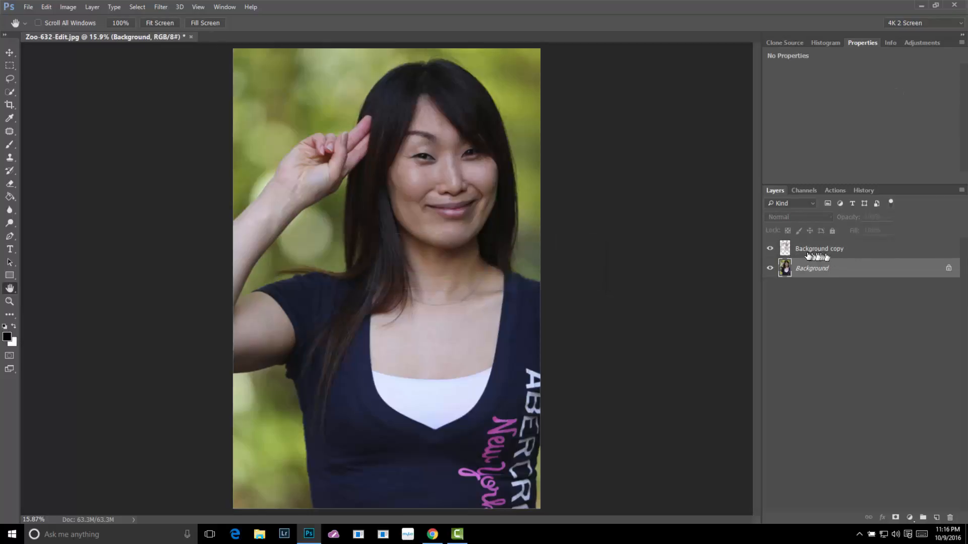
click(808, 254)
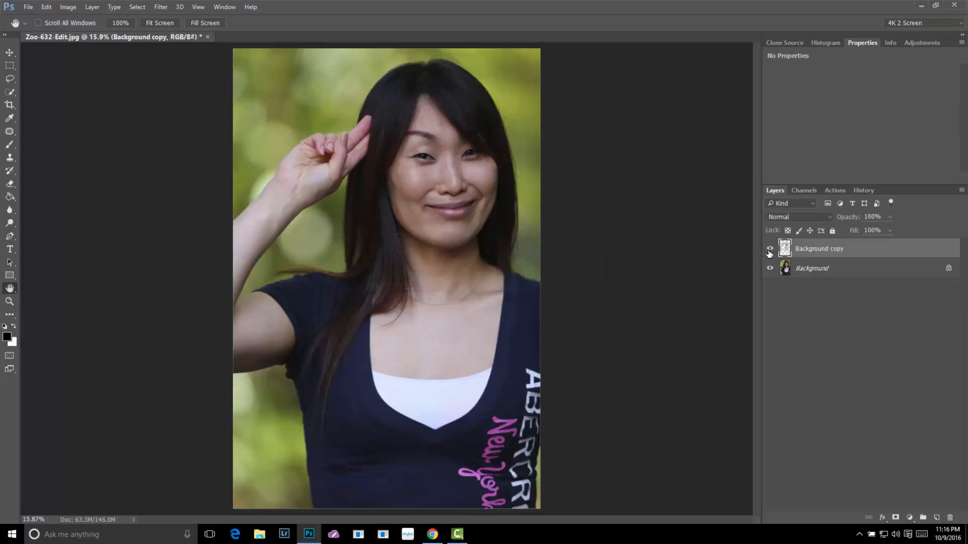
Inspect the face at 100%, viewing the smoothing layer alone and comparing the portrait with and without it
double_click(7, 303)
drag(577, 134, 378, 147)
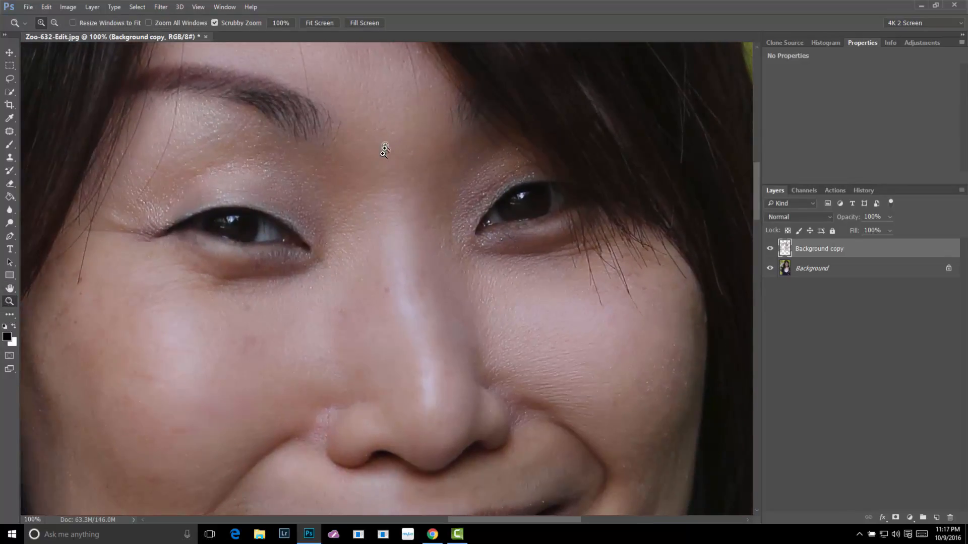
alt+click(771, 249)
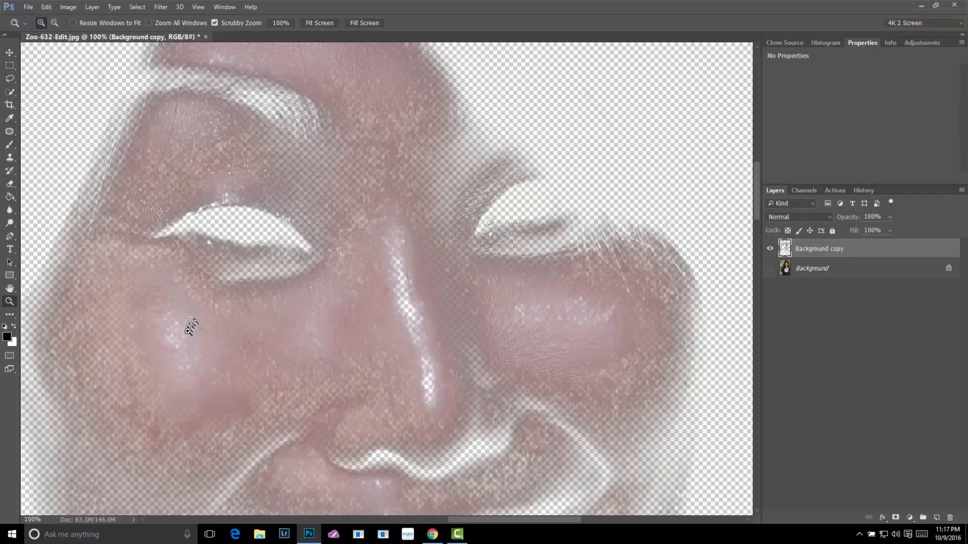
click(770, 269)
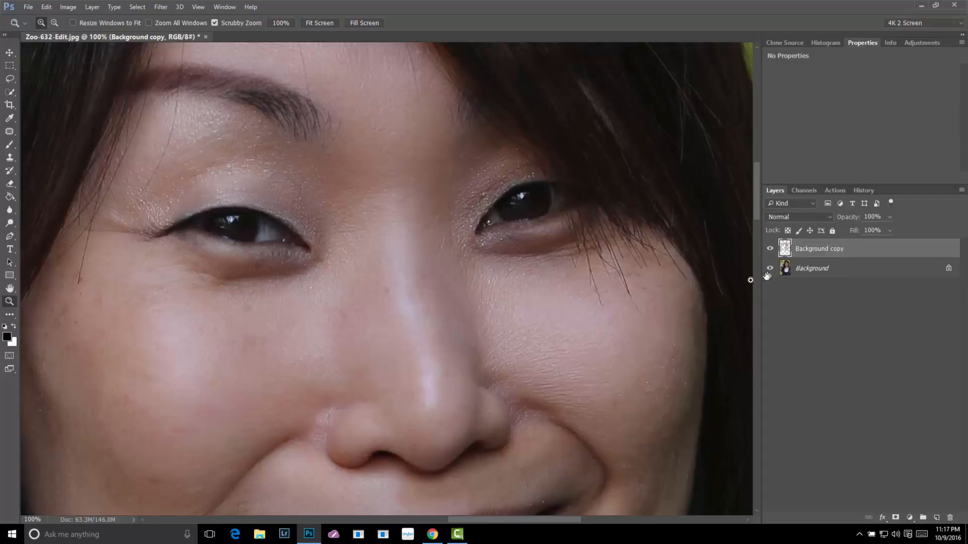
click(770, 249)
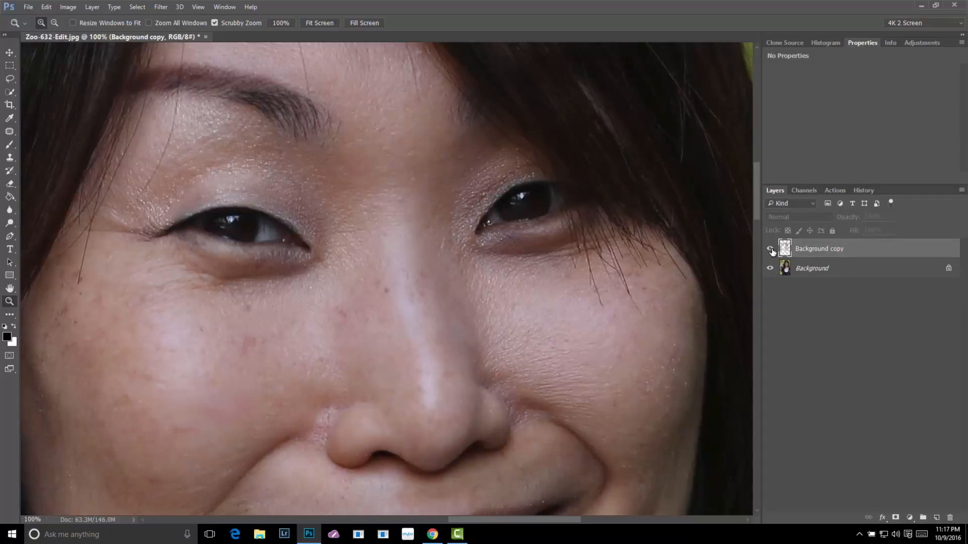
click(770, 249)
click(771, 249)
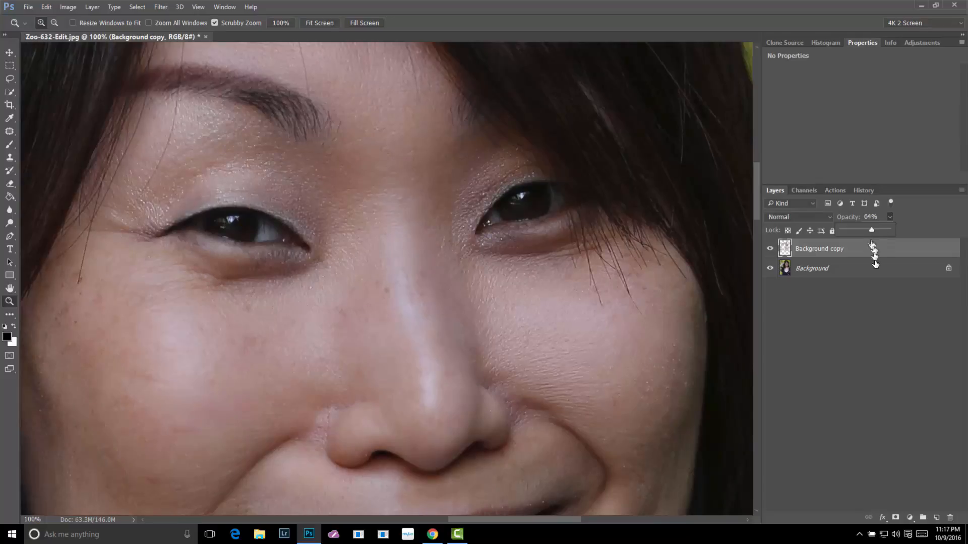
Set the Background copy layer's opacity to 64% and keep that layer selected
click(826, 322)
scroll(440, 307, down, 8)
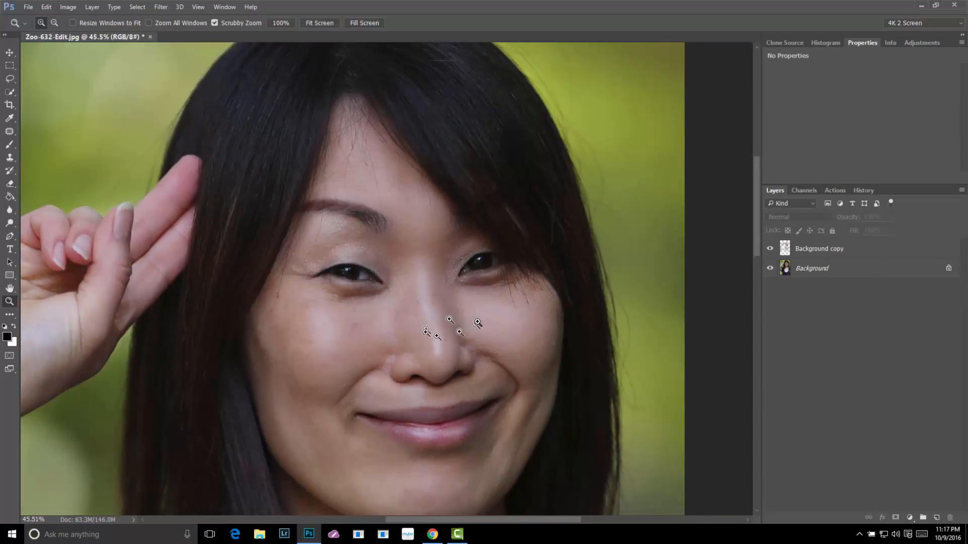
scroll(488, 335, down, 3)
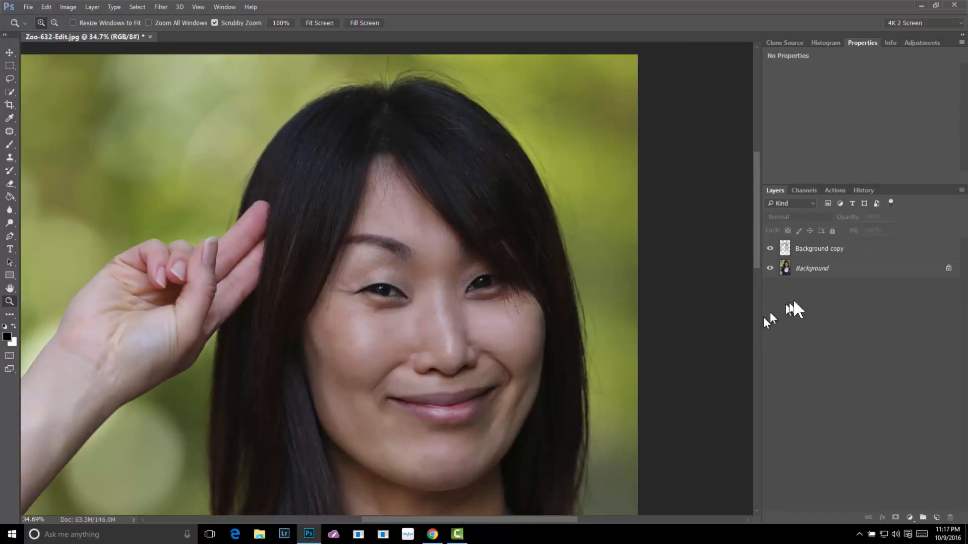
click(891, 251)
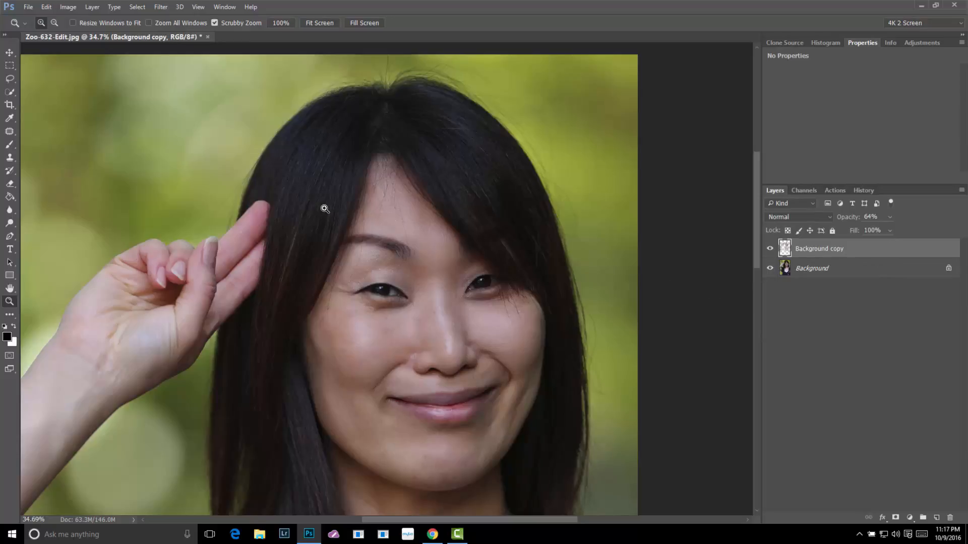
Reopen the Portraiture filter and show its generic presets as thumbnails
scroll(457, 294, down, 2)
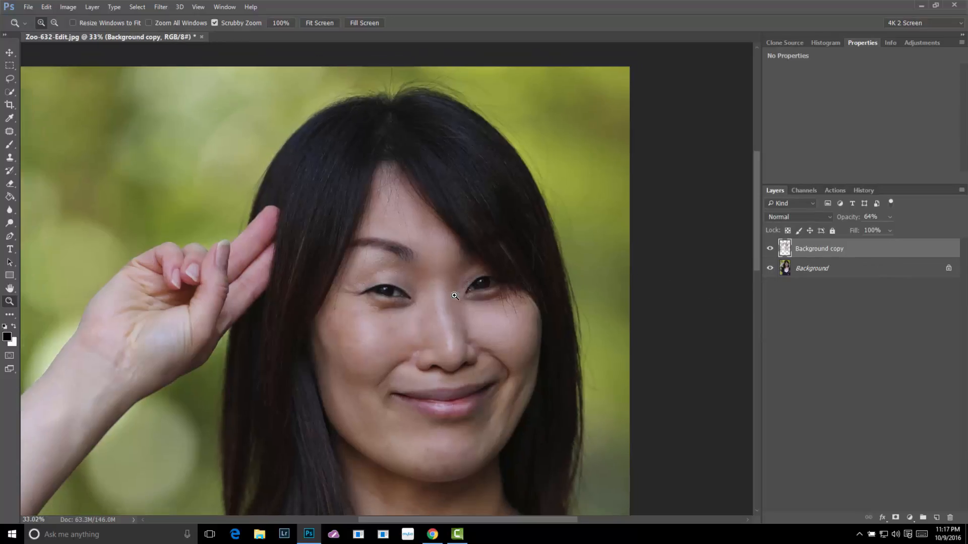
scroll(458, 293, down, 1)
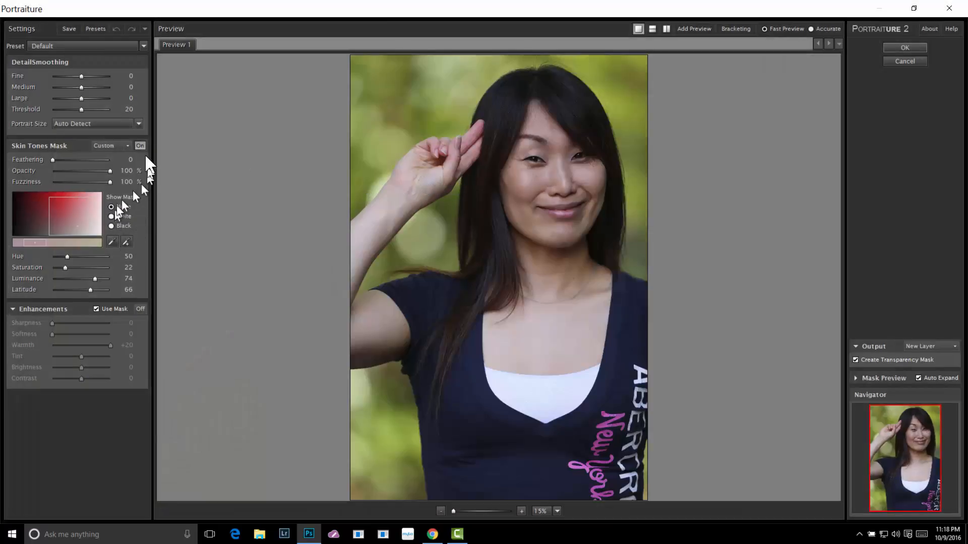
click(145, 46)
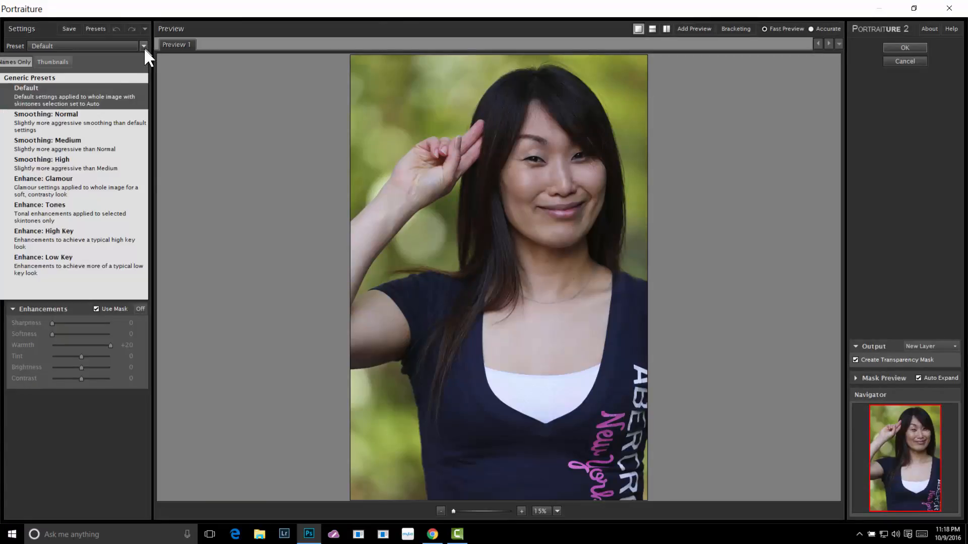
click(51, 63)
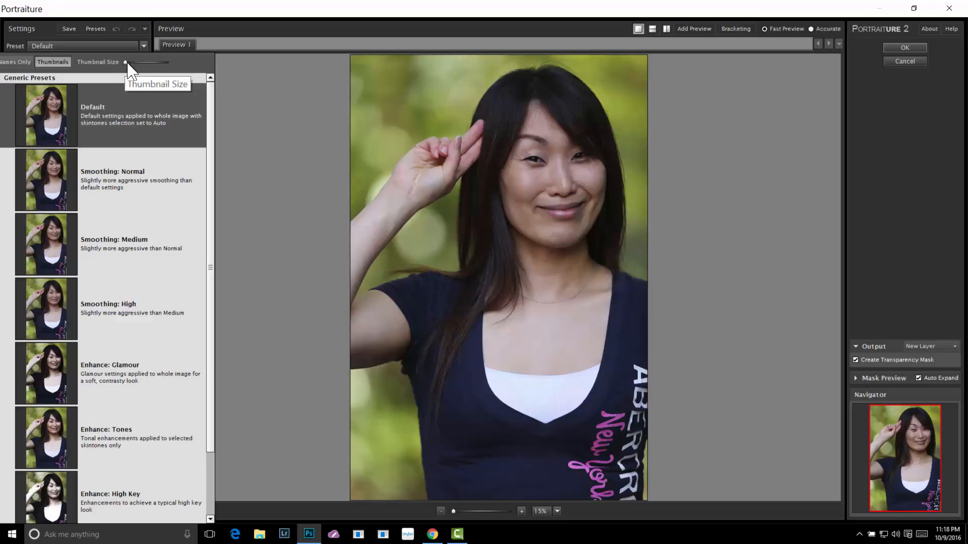
Enlarge the preset thumbnails to the maximum size, browse the smoothing presets and return to the names-only list
drag(127, 64, 190, 86)
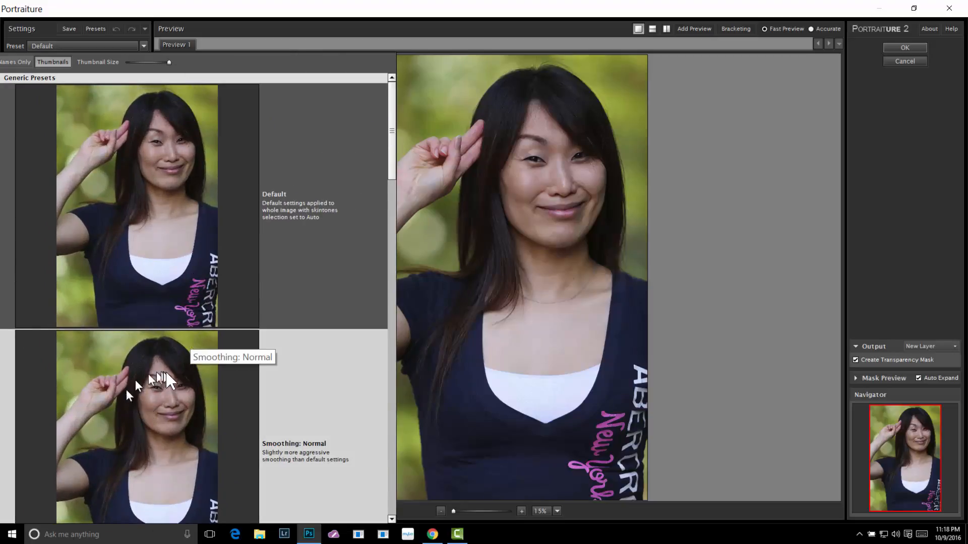
scroll(197, 437, down, 3)
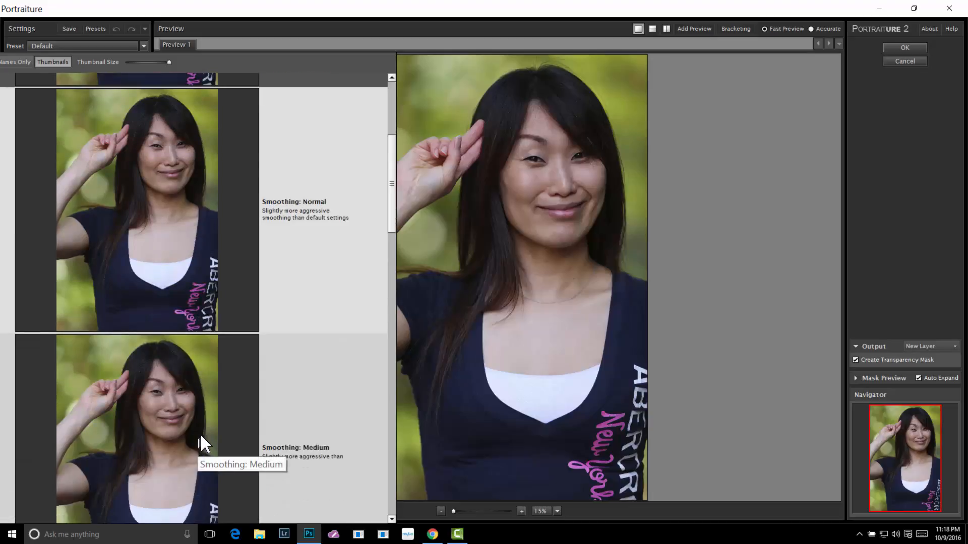
scroll(201, 434, up, 3)
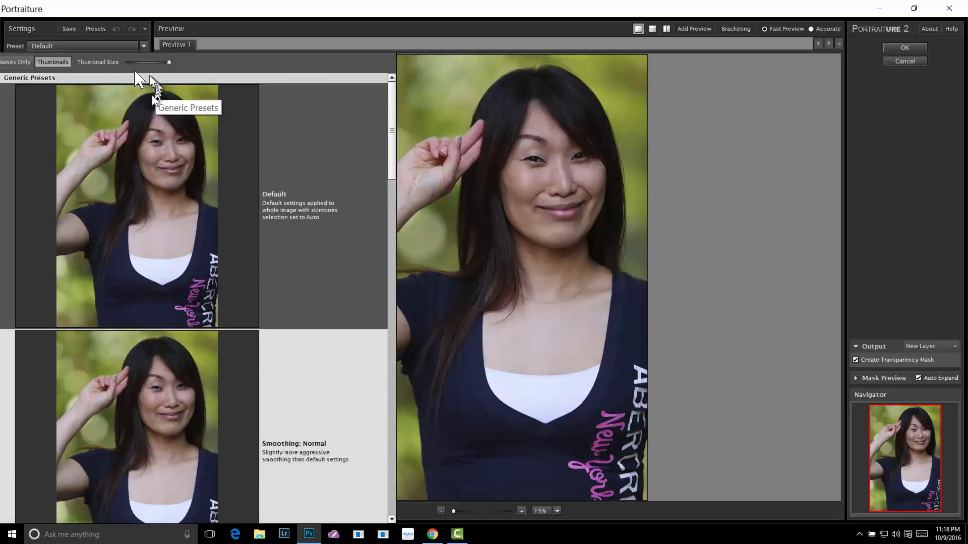
click(20, 61)
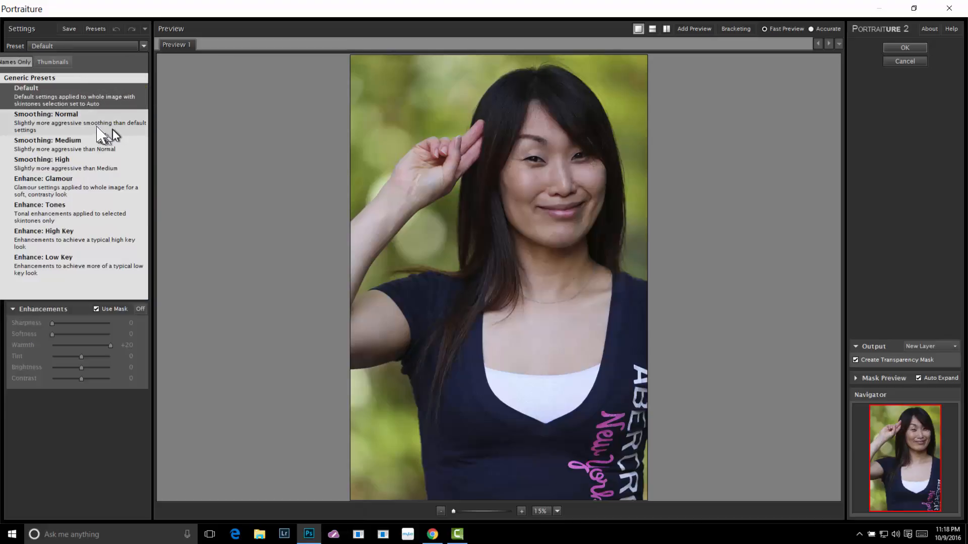
click(53, 62)
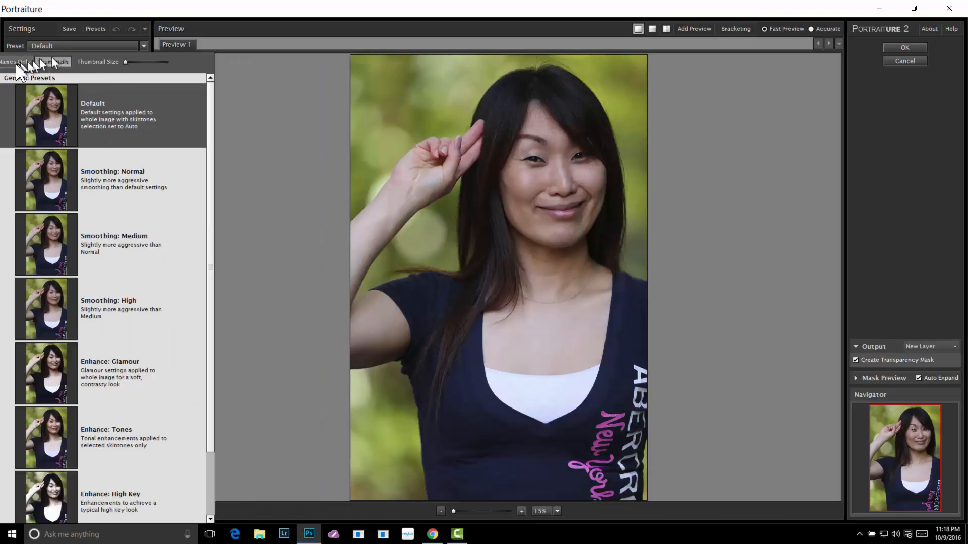
click(18, 62)
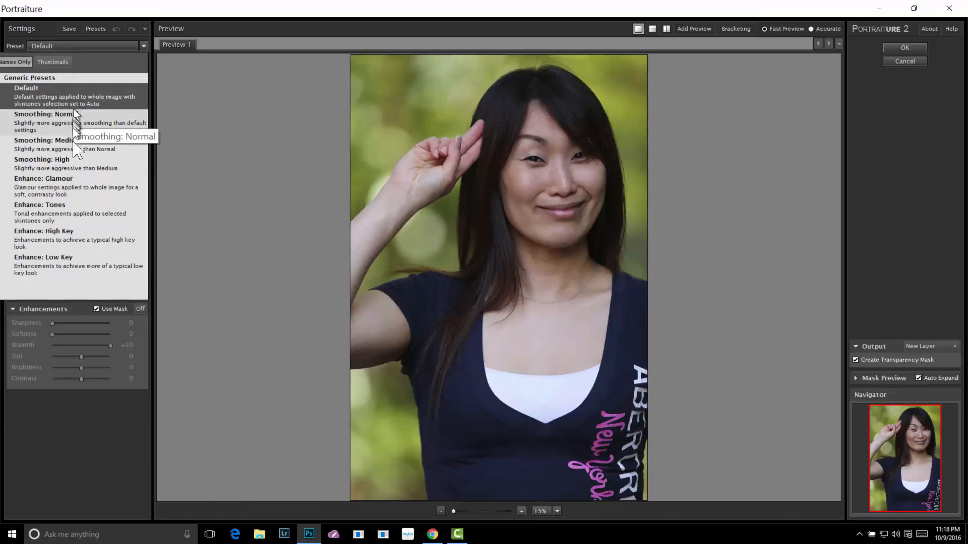
Try the Enhance: Glamour and Smoothing: High presets and turn the Enhancements off
click(76, 177)
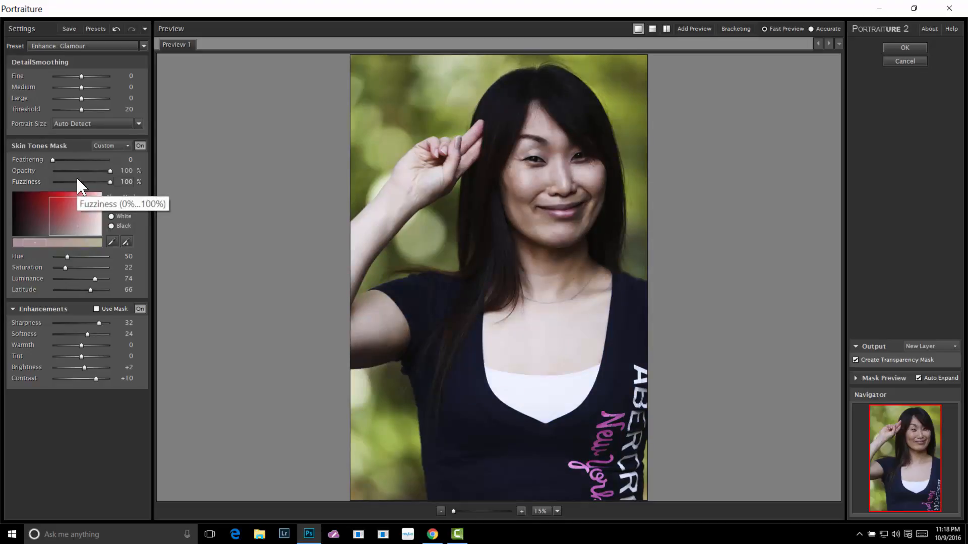
click(144, 45)
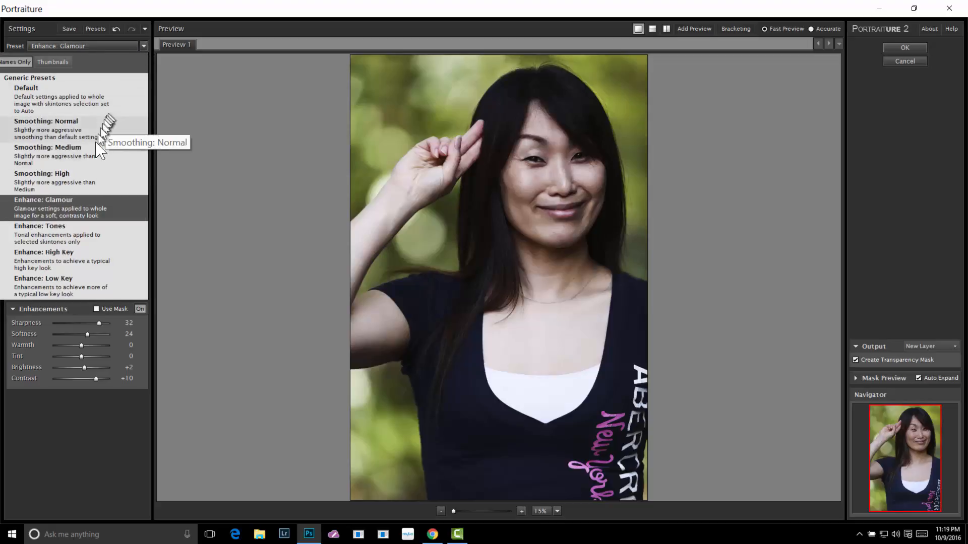
click(82, 184)
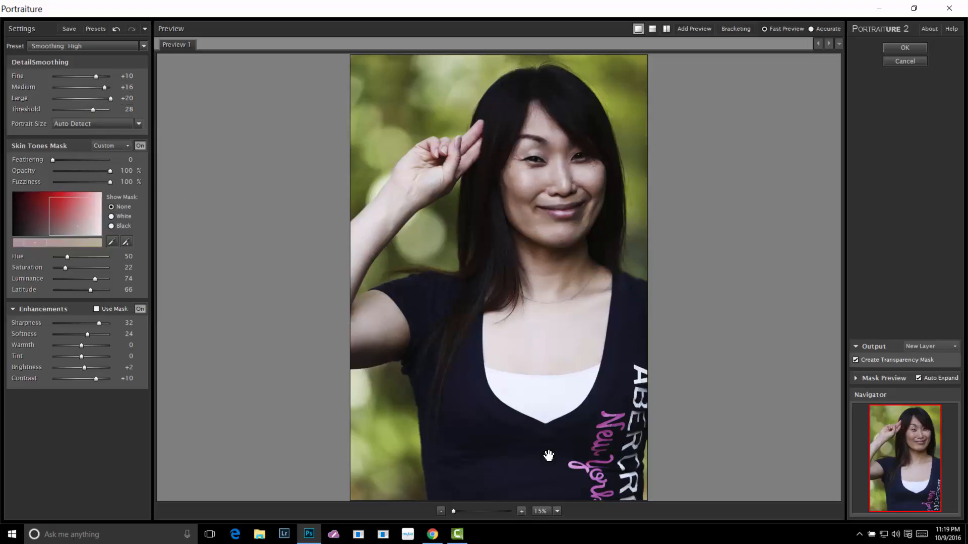
click(140, 309)
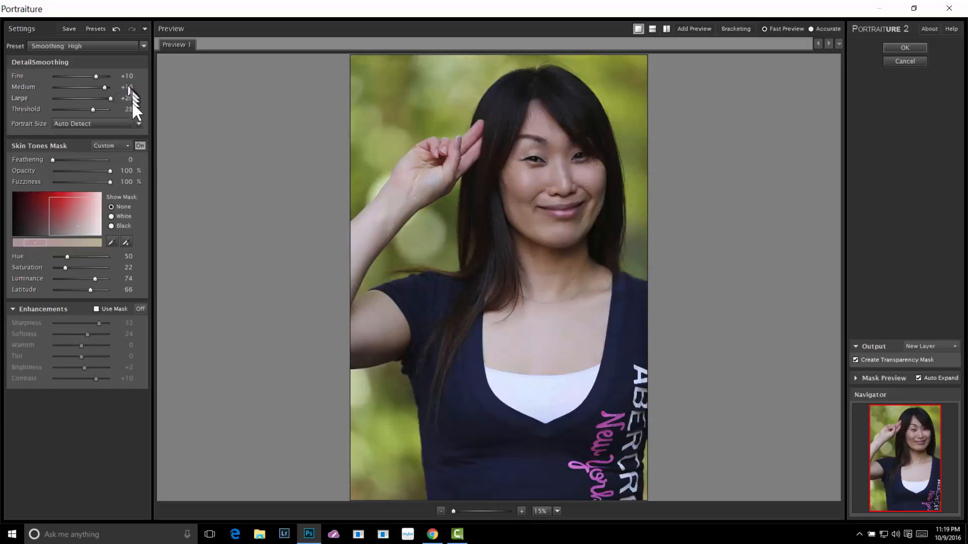
Compare the Smoothing: High and Smoothing: Normal presets on the face at 100%, and return to the Default preset
click(557, 512)
click(572, 462)
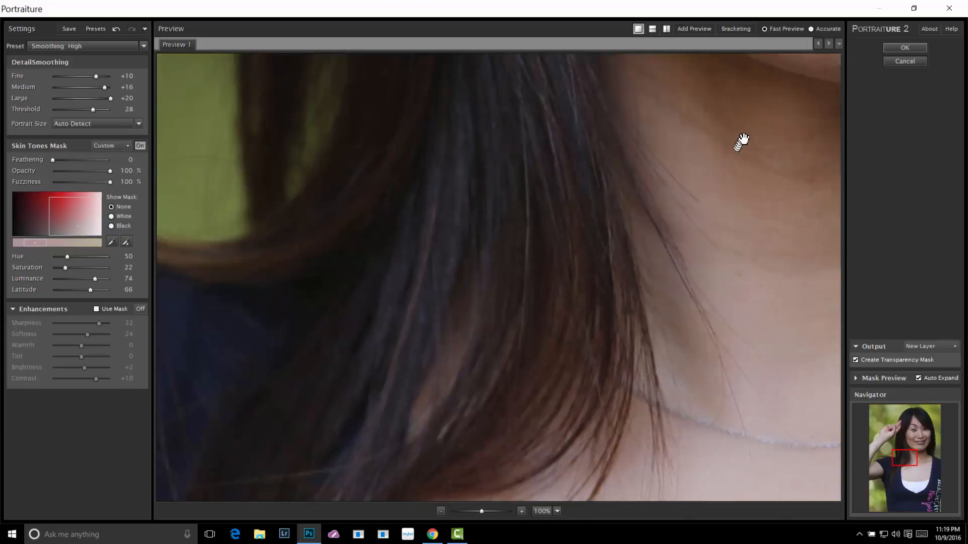
drag(760, 122, 341, 504)
drag(399, 112, 443, 391)
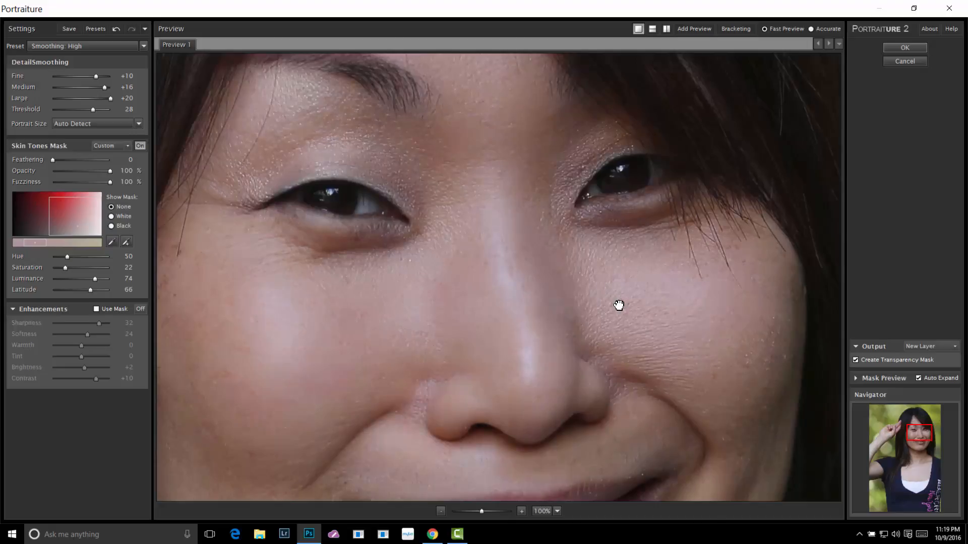
click(142, 46)
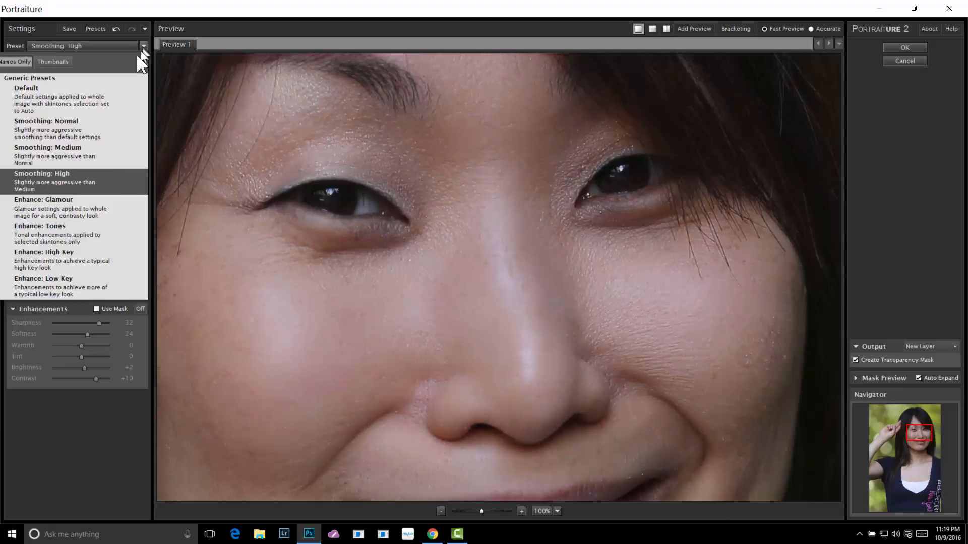
click(89, 130)
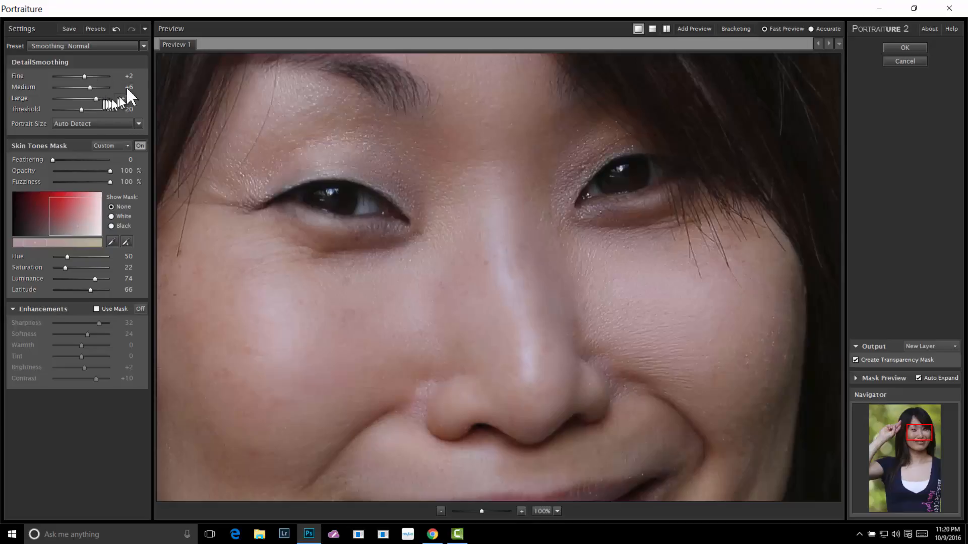
click(143, 46)
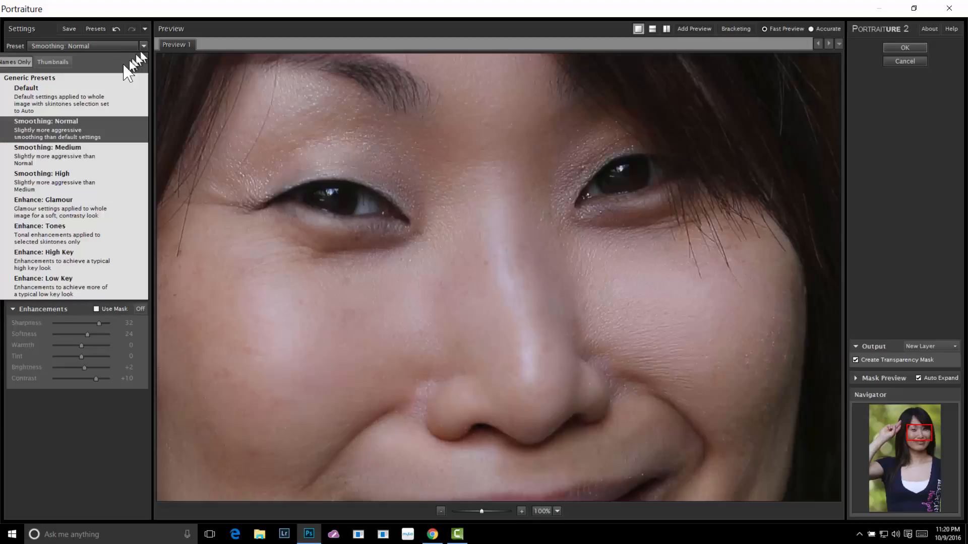
click(98, 98)
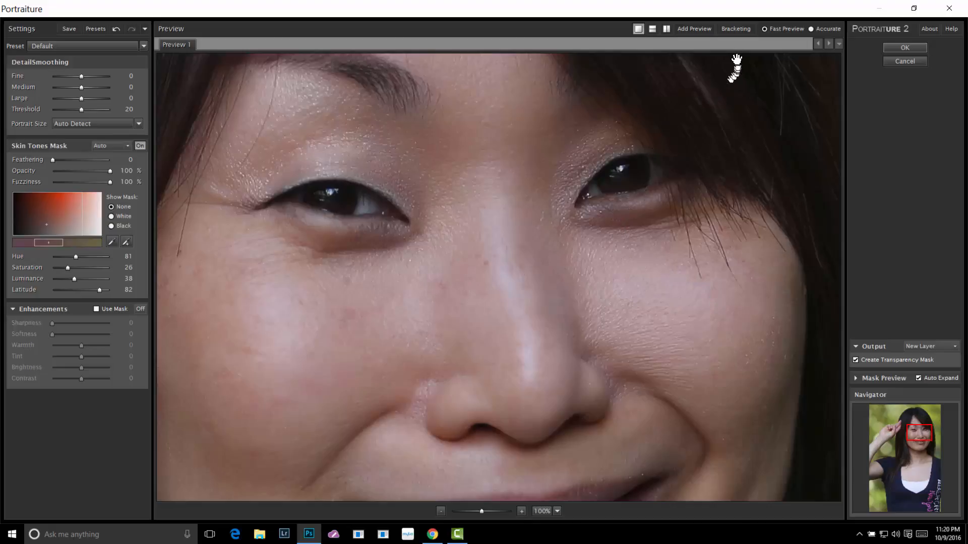
Add a second preview with the Smoothing: Normal preset and compare it with the Default settings in the first preview
click(687, 29)
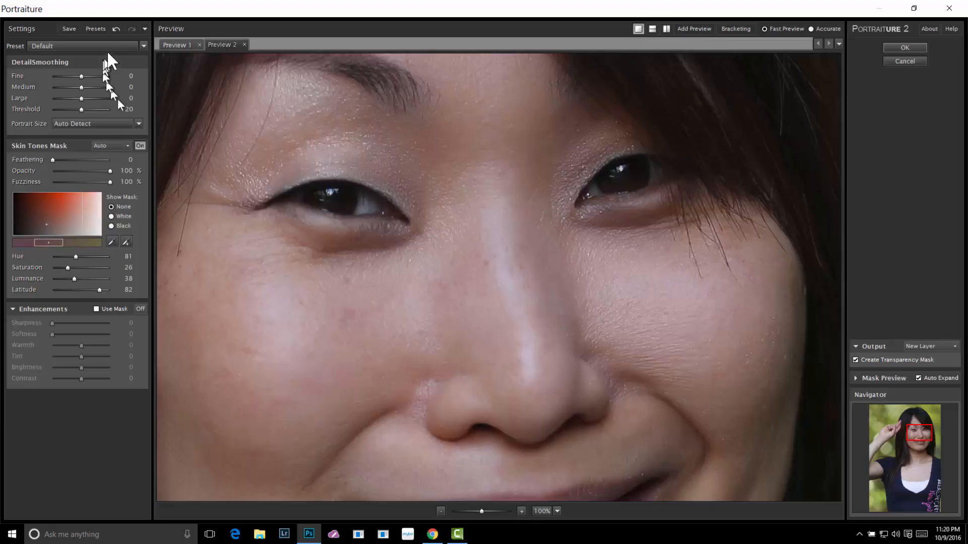
click(143, 46)
click(120, 129)
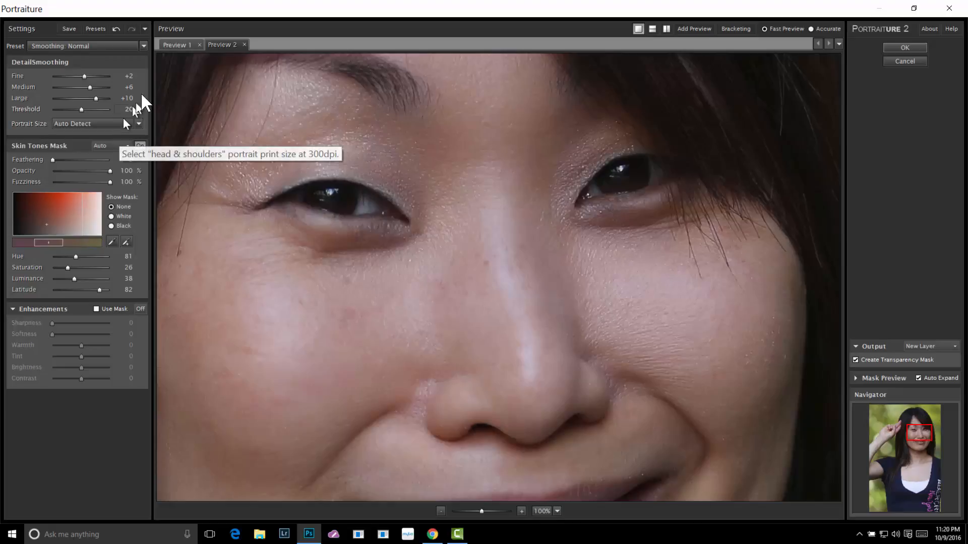
click(180, 45)
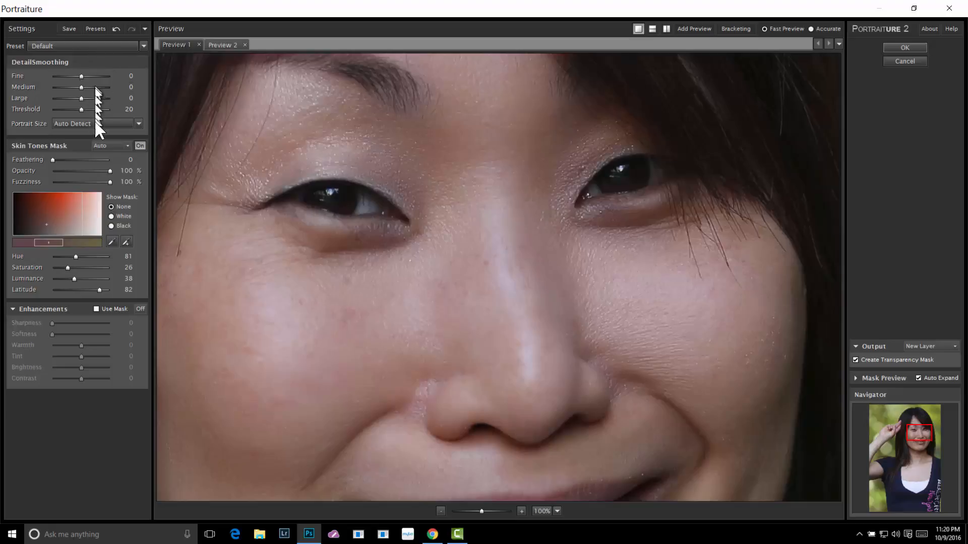
click(216, 45)
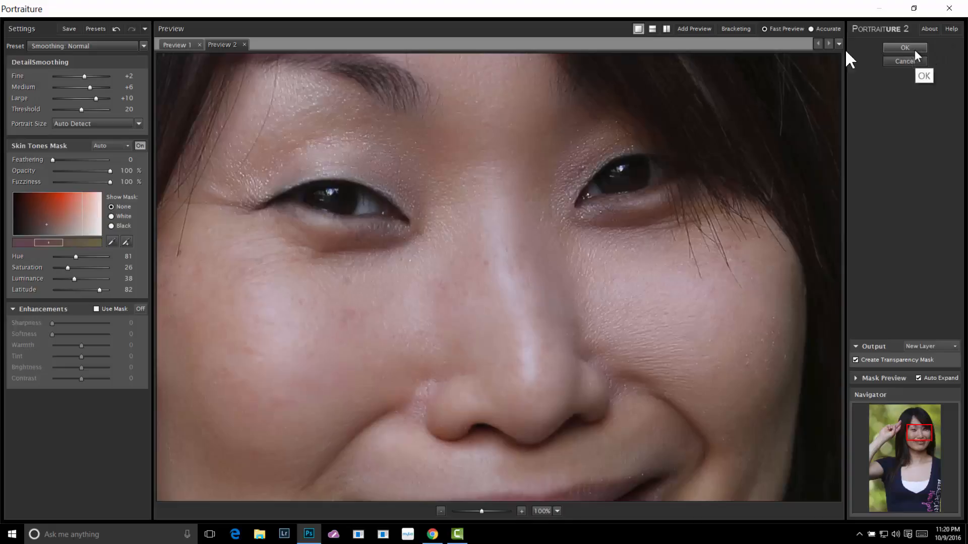
Close all previews other than Preview 1
right_click(216, 44)
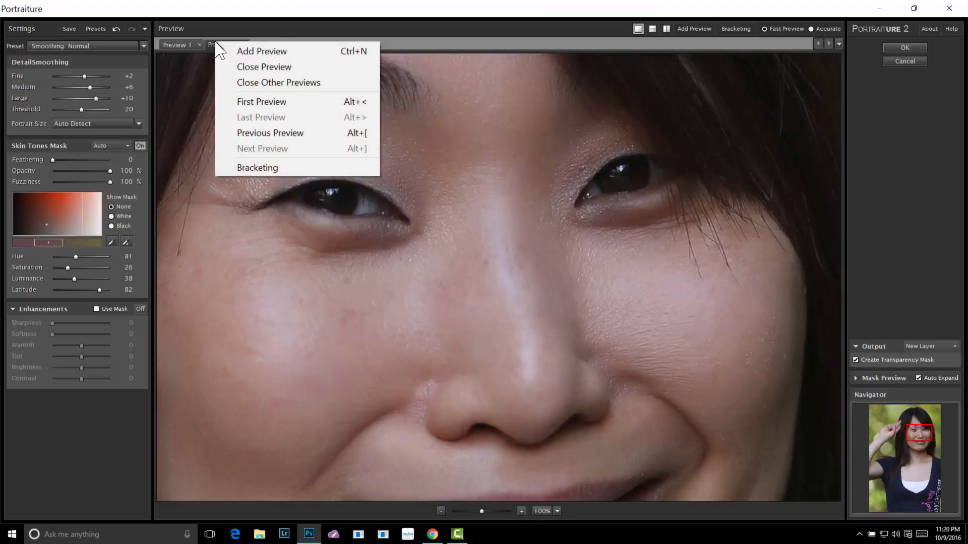
click(235, 24)
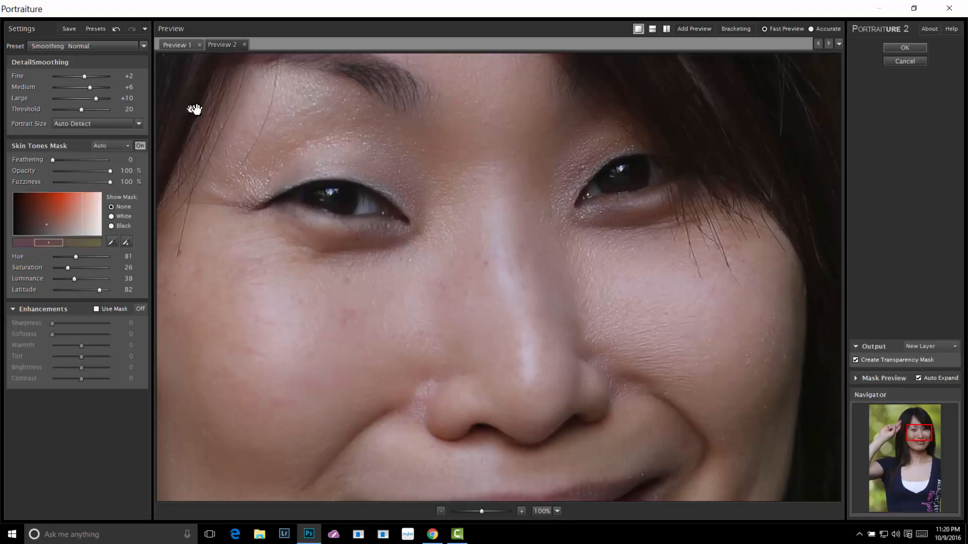
click(181, 42)
right_click(180, 42)
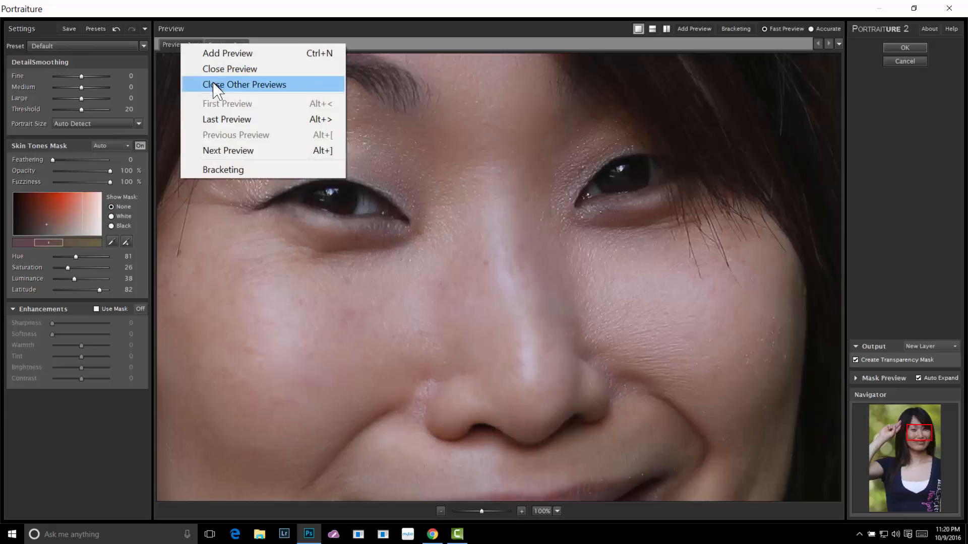
click(213, 84)
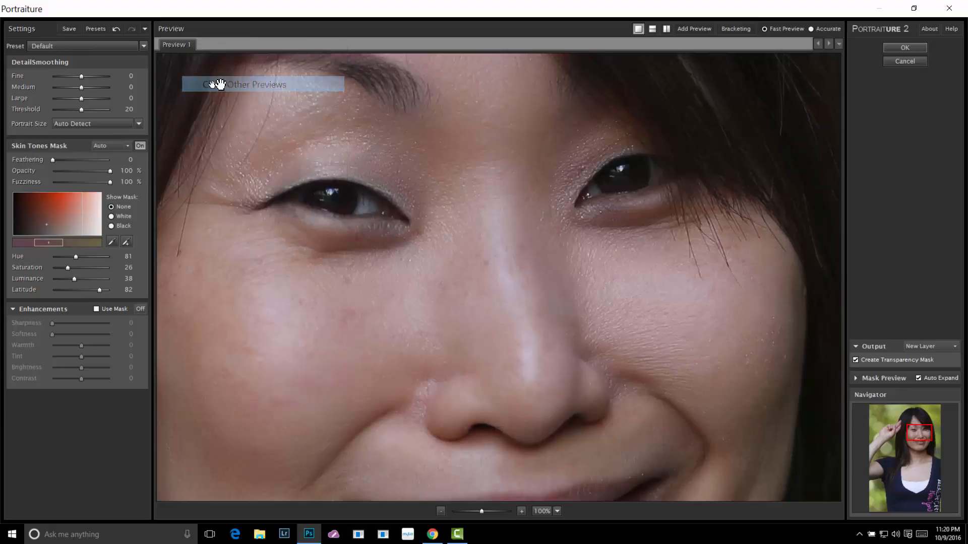
click(733, 29)
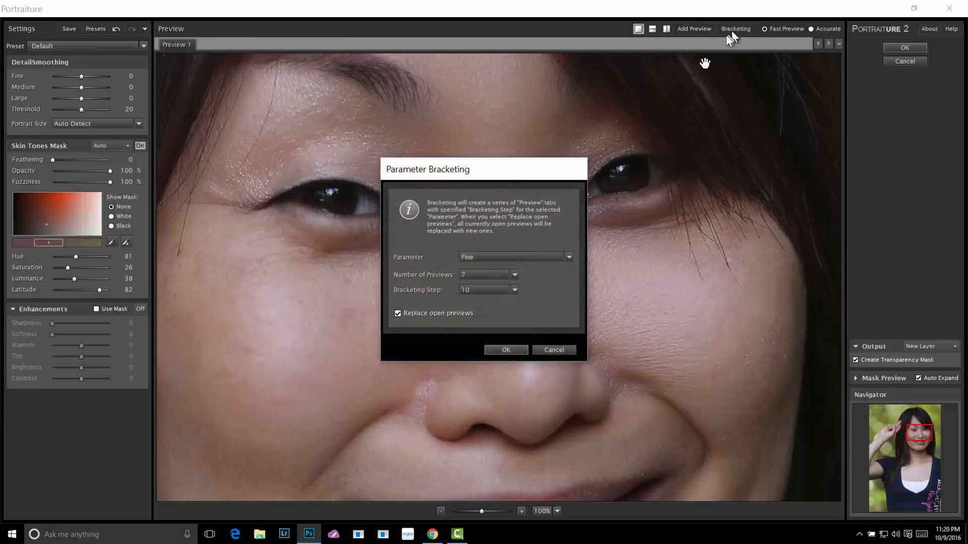
click(569, 257)
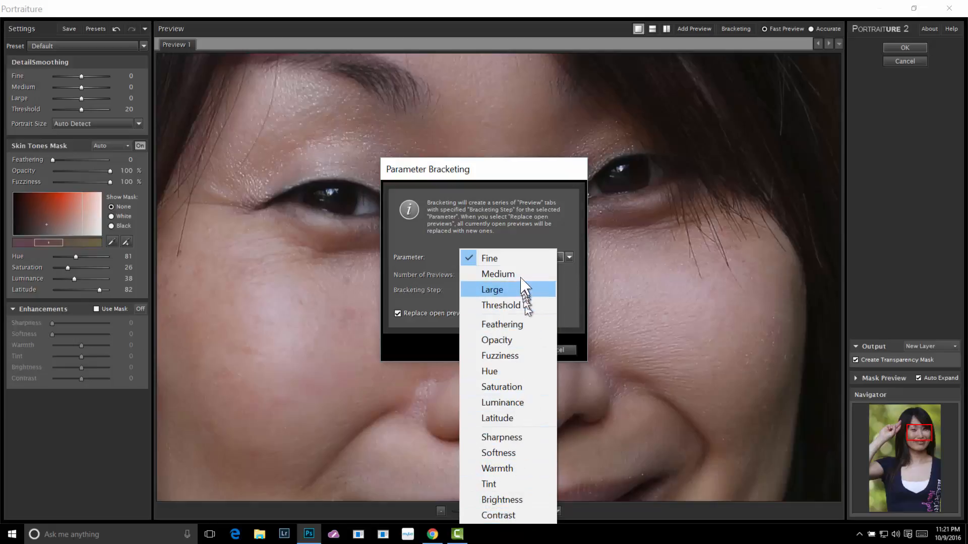
click(519, 303)
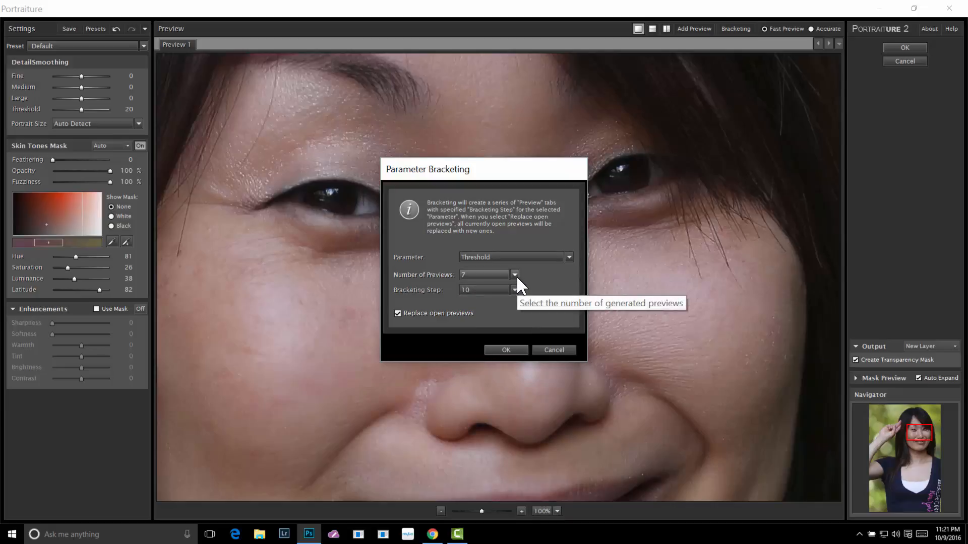
click(553, 350)
Set the smoothing Threshold to 0 and generate seven bracketed Threshold previews in steps of 10, replacing the open preview
drag(79, 109, 38, 109)
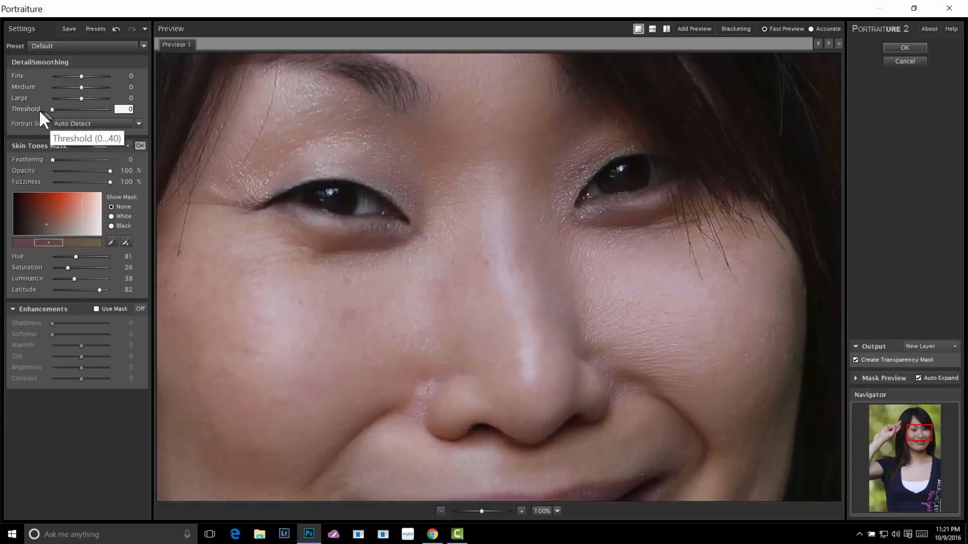
click(731, 29)
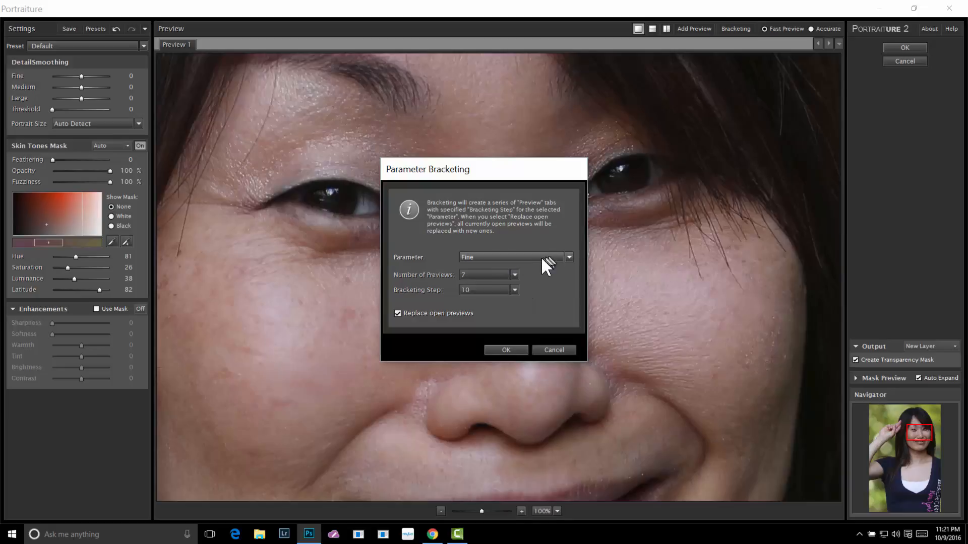
click(569, 257)
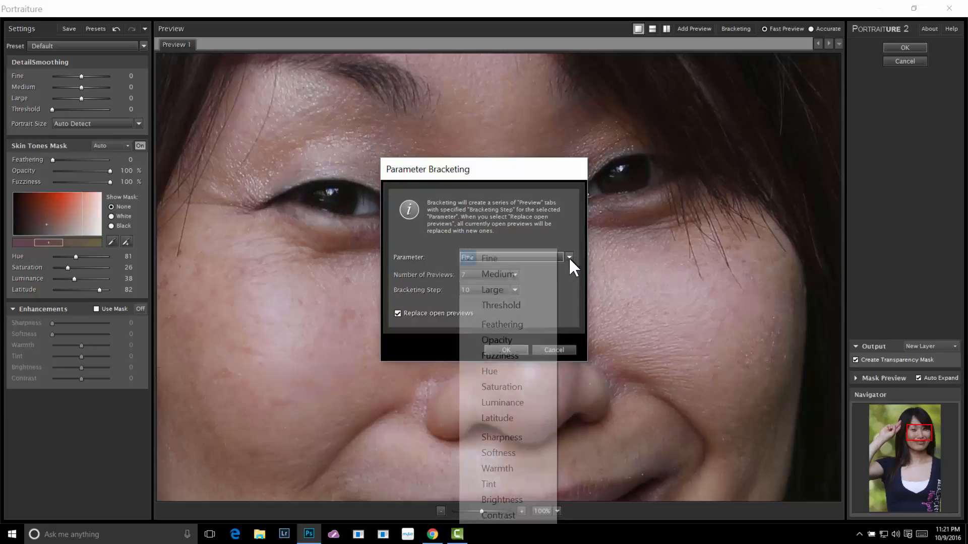
click(523, 310)
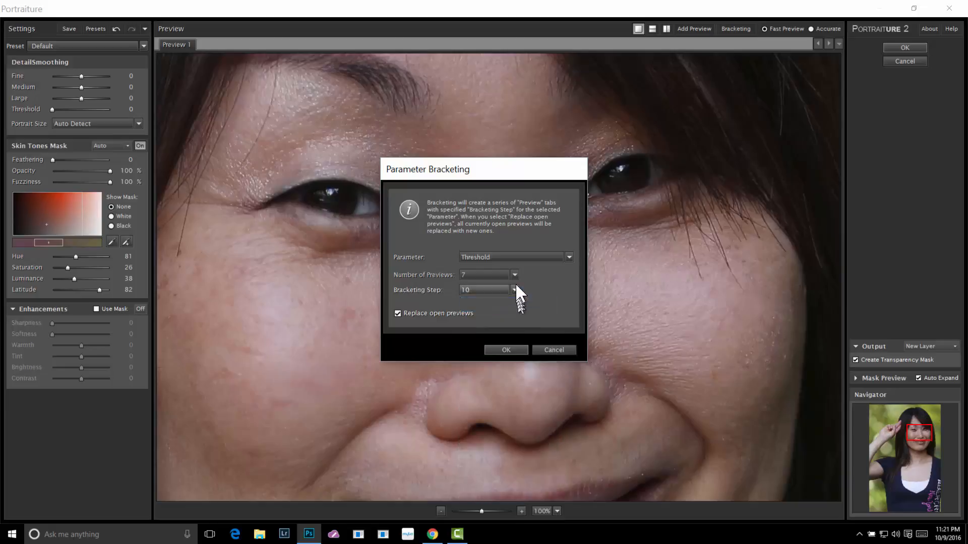
click(514, 275)
click(514, 275)
click(515, 290)
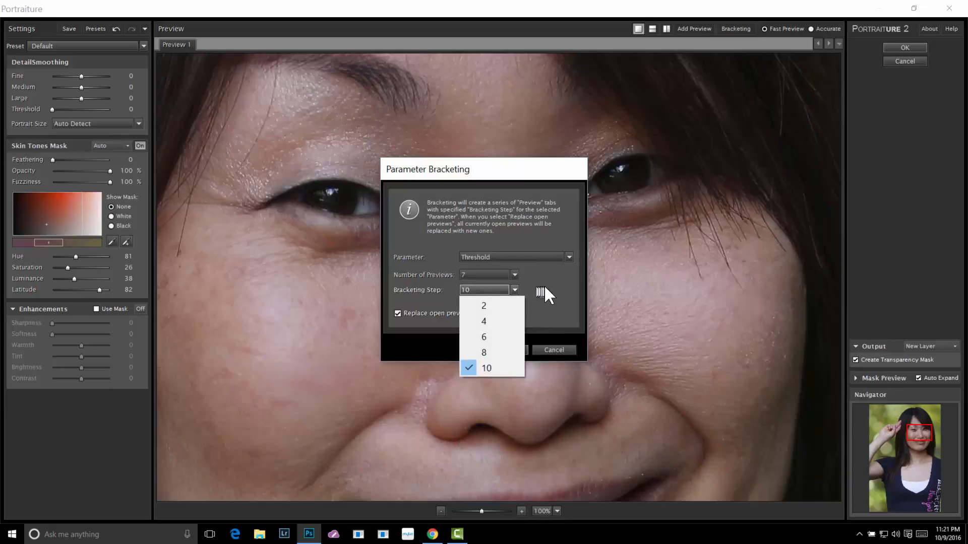
click(543, 287)
click(506, 350)
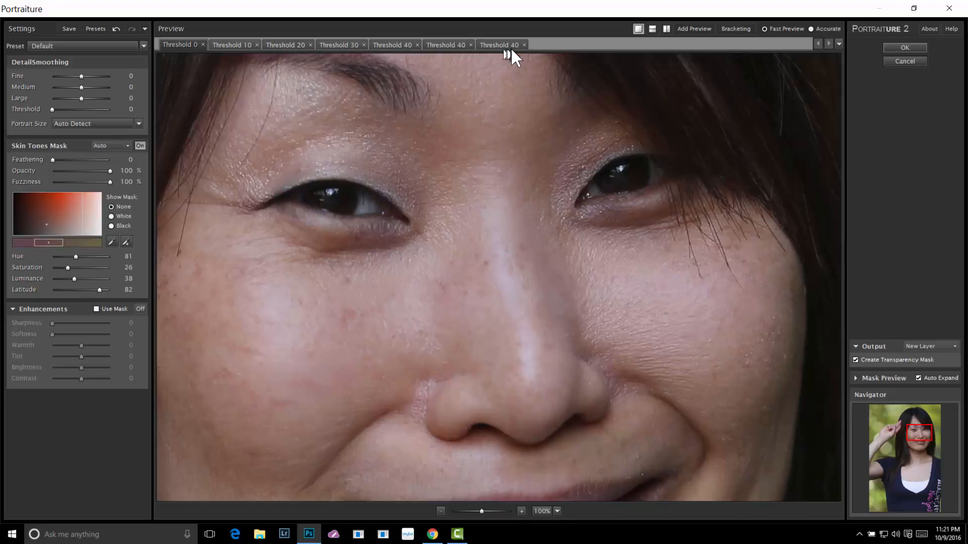
Close the two duplicate Threshold 40 previews and show the remaining Threshold 40 preview
click(524, 45)
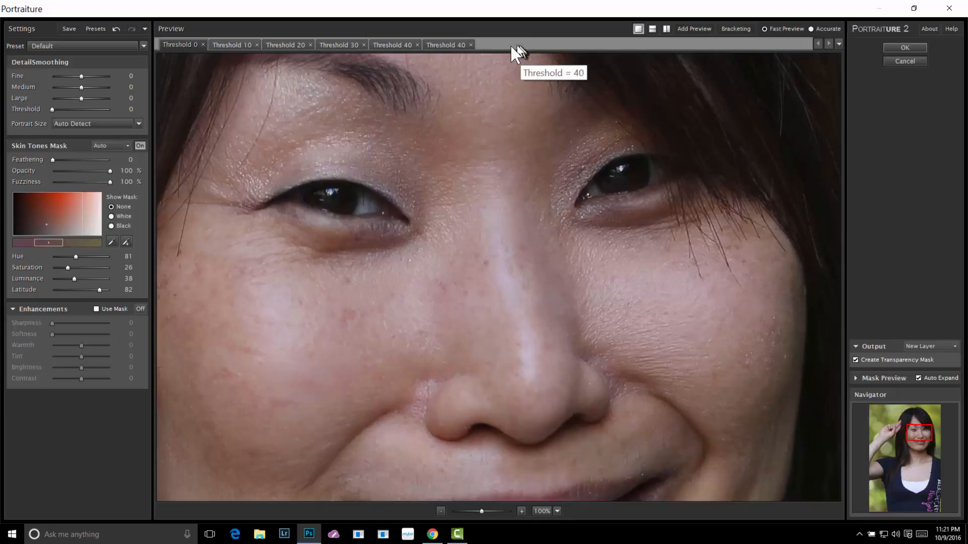
click(471, 44)
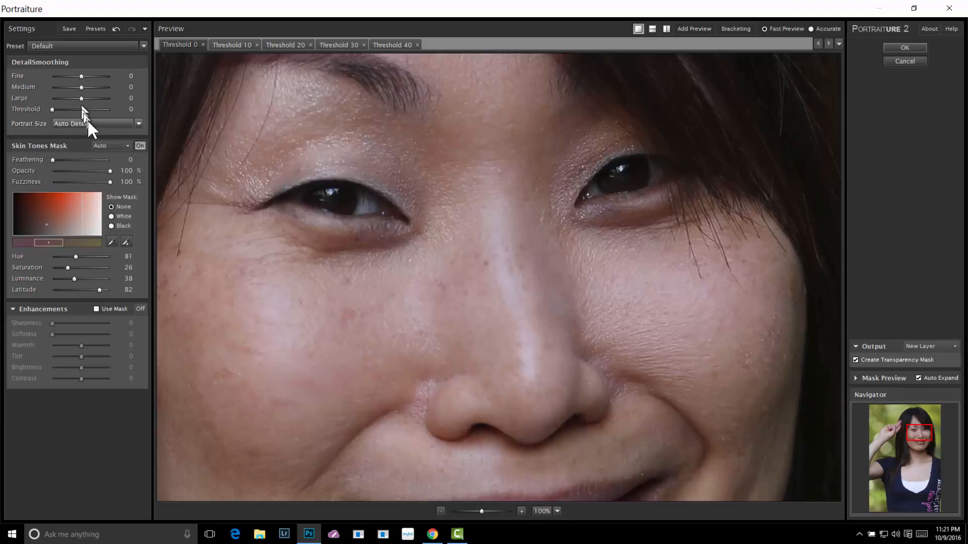
click(394, 46)
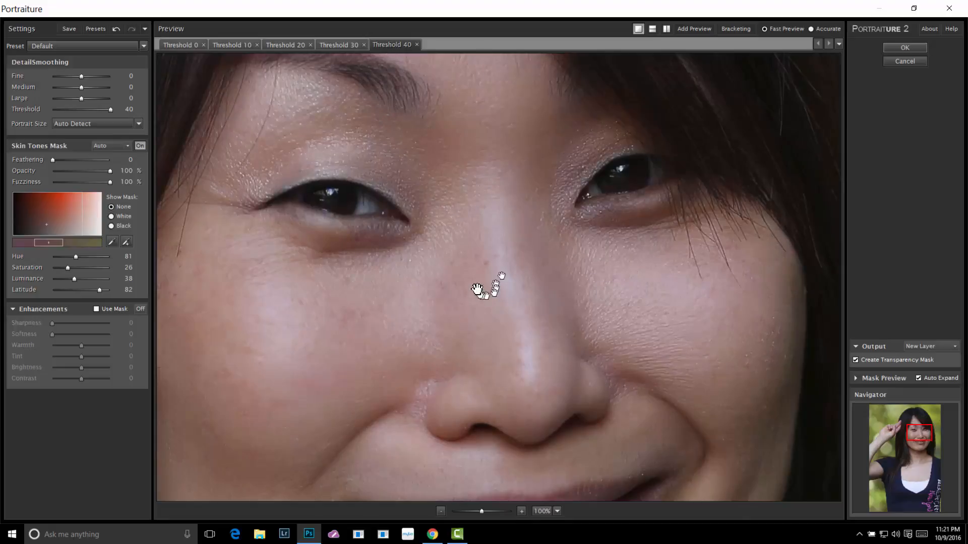
Compare the Threshold 20 and Threshold 30 previews, then close every preview except Threshold 30
drag(480, 288, 509, 286)
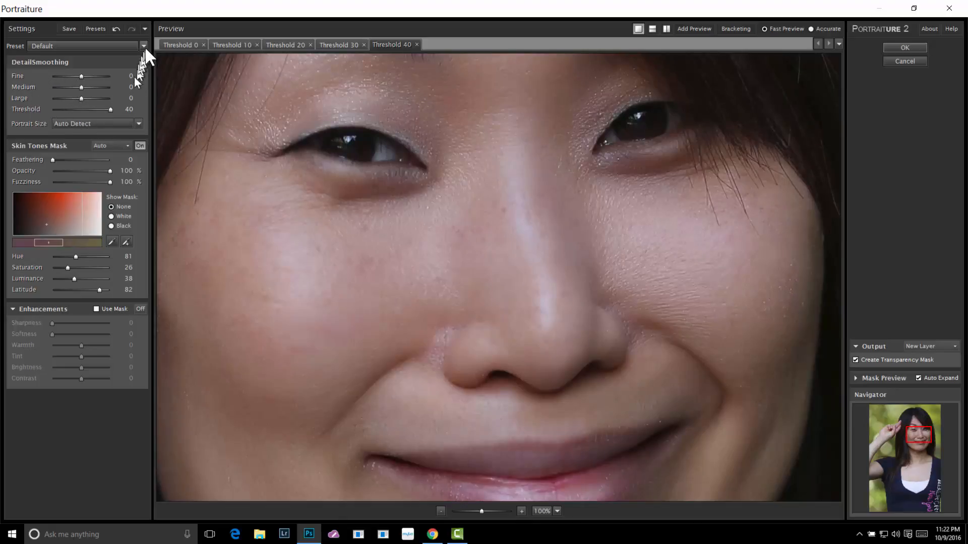
click(297, 44)
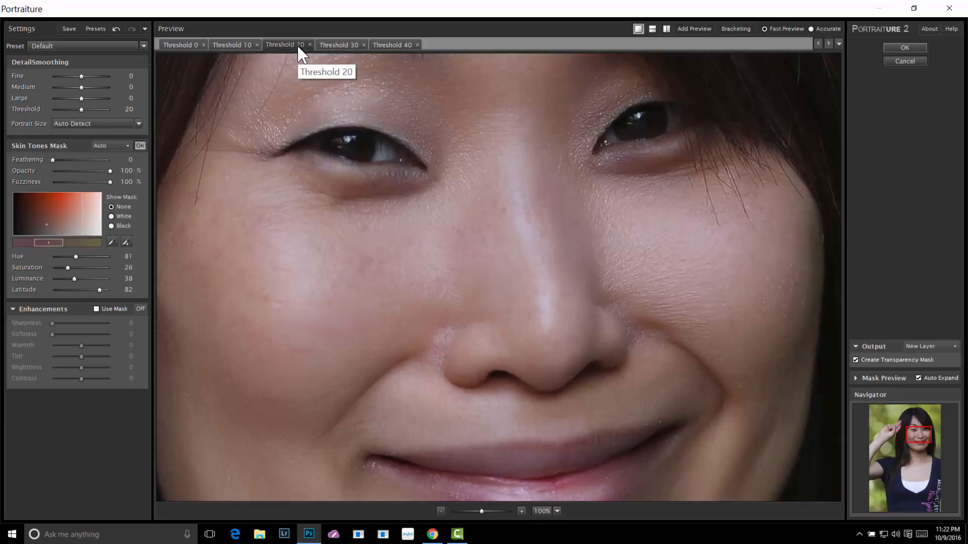
click(341, 45)
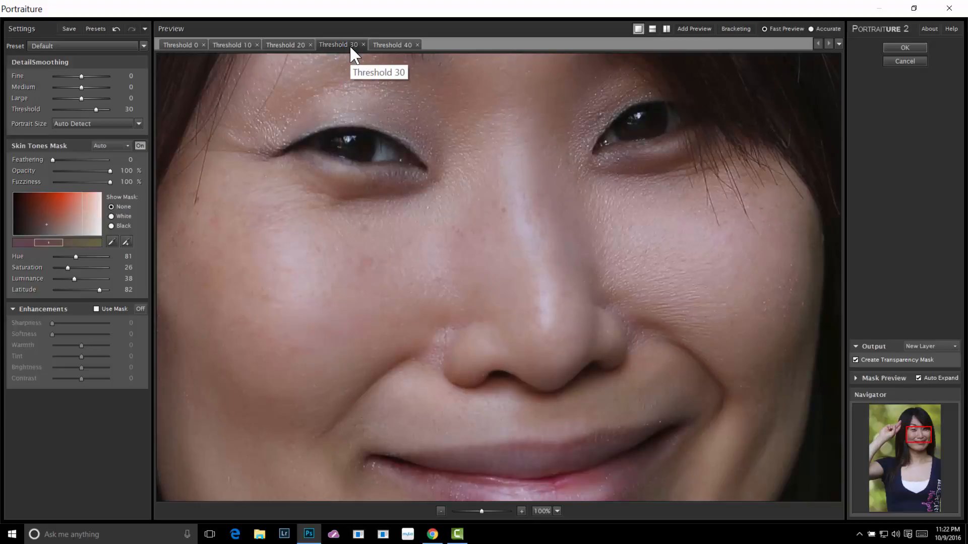
right_click(351, 48)
click(382, 88)
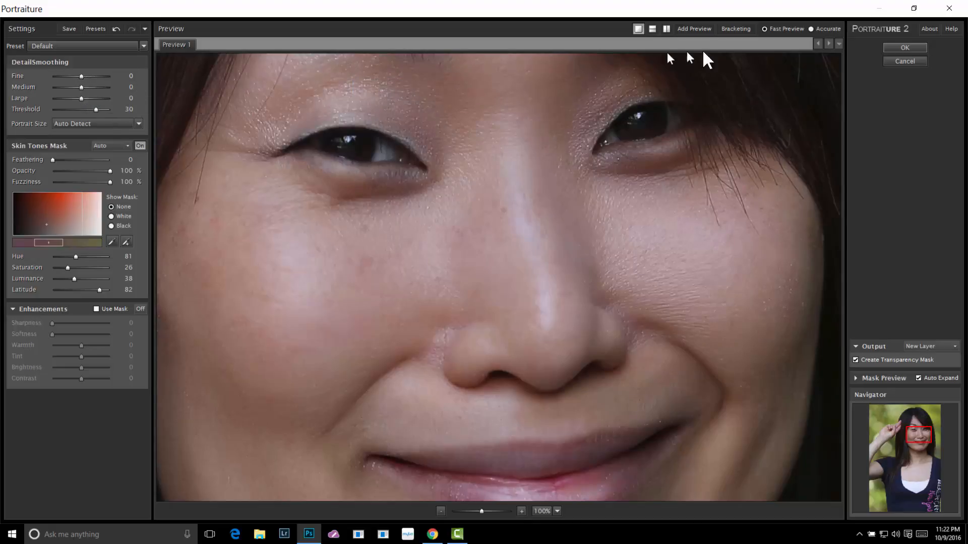
Generate seven bracketed previews of the Fine smoothing parameter in steps of 6, replacing the open preview
click(733, 29)
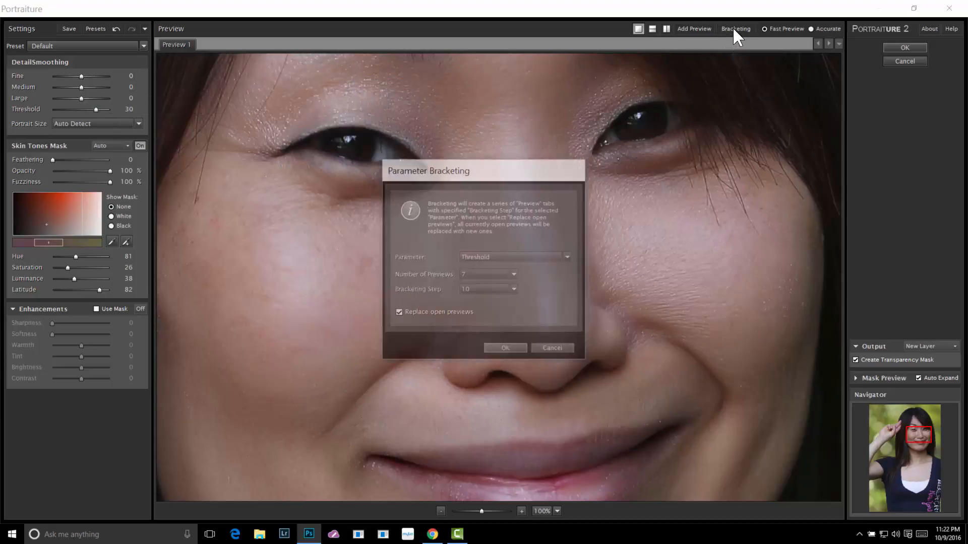
click(569, 254)
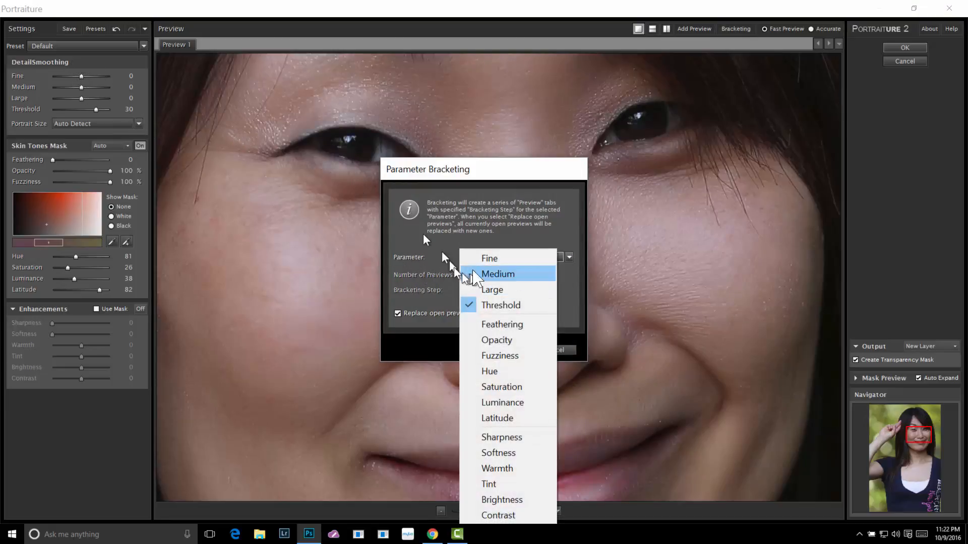
click(497, 259)
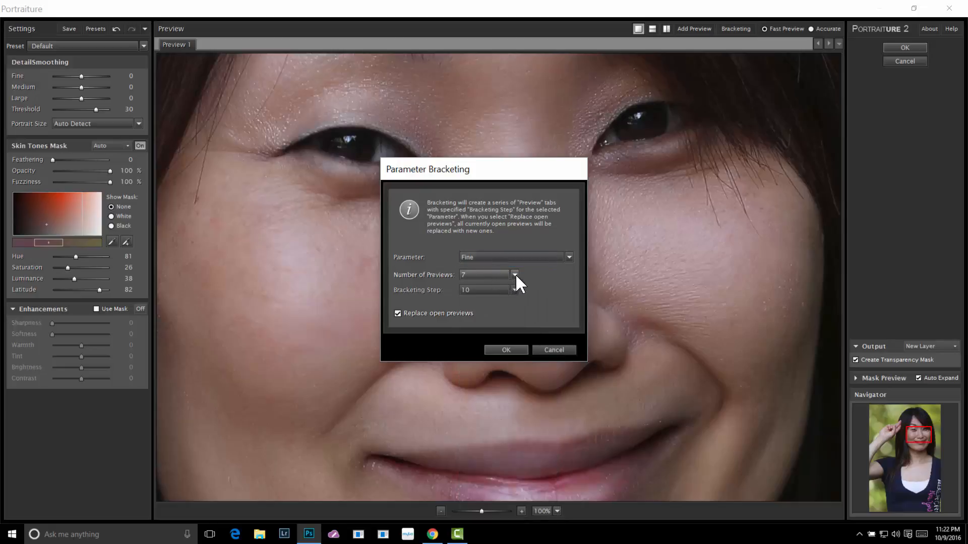
click(515, 274)
click(515, 275)
click(516, 275)
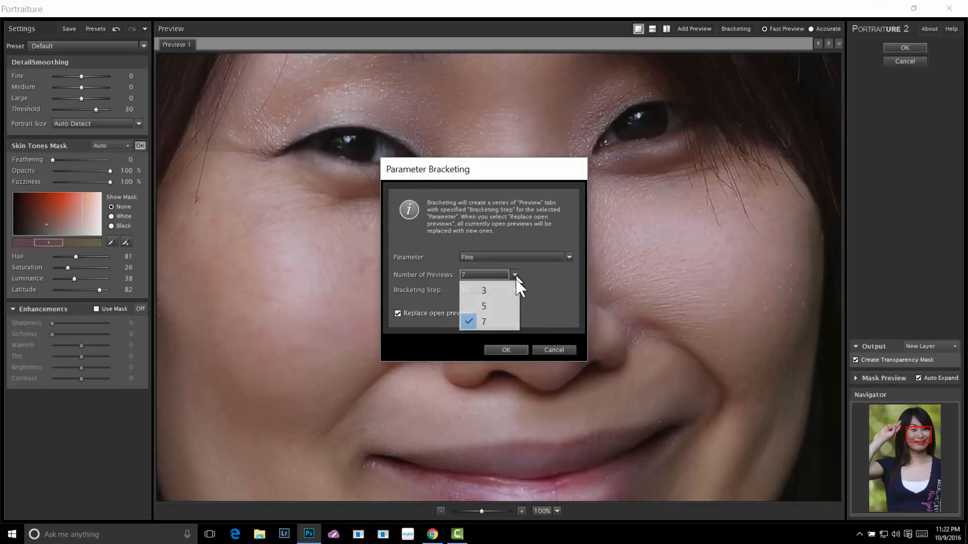
click(538, 284)
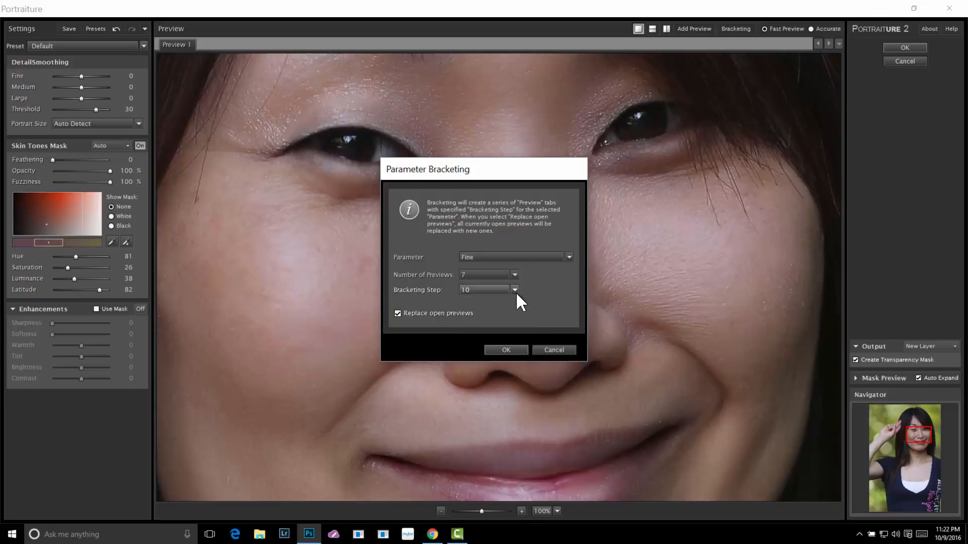
click(515, 291)
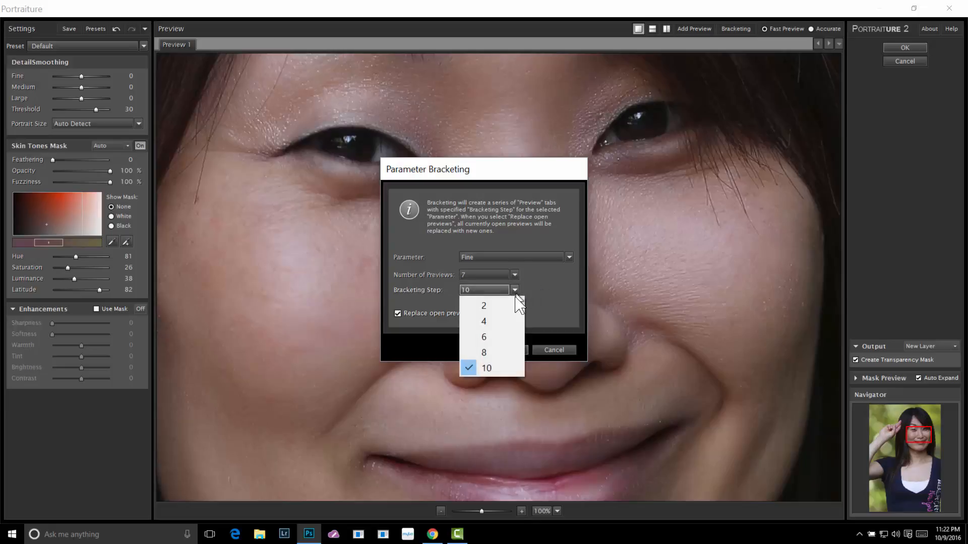
click(504, 336)
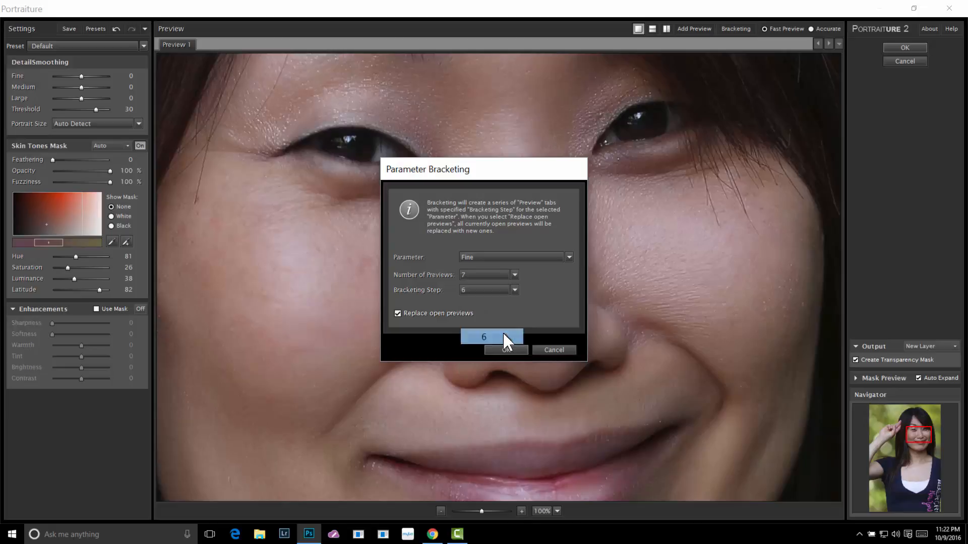
click(504, 350)
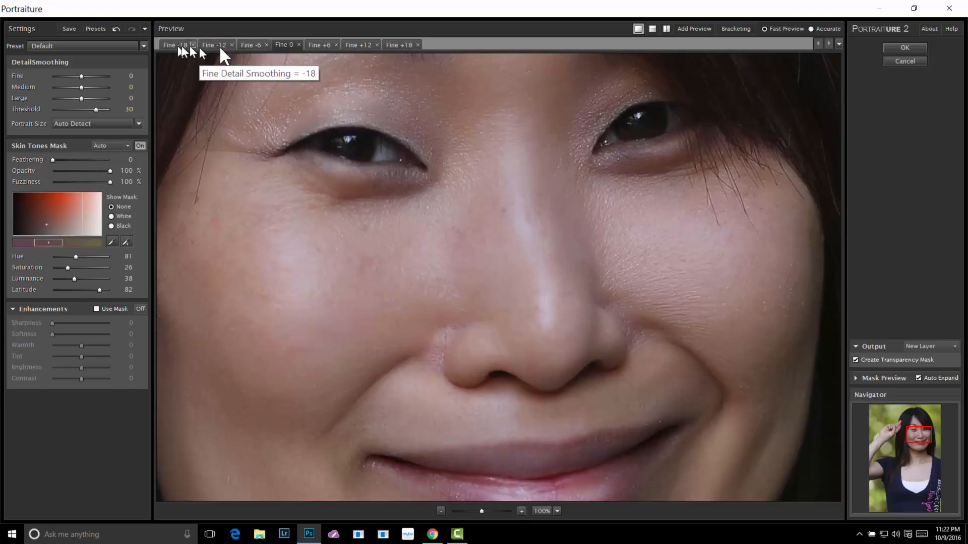
Compare the Fine -18, +18, +12 and 0 previews and settle on Fine +12
click(177, 43)
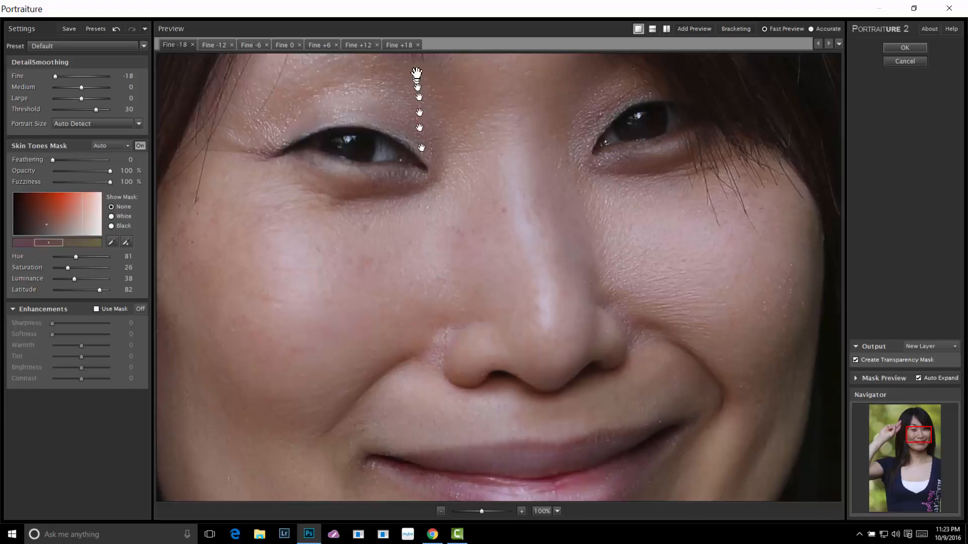
click(395, 44)
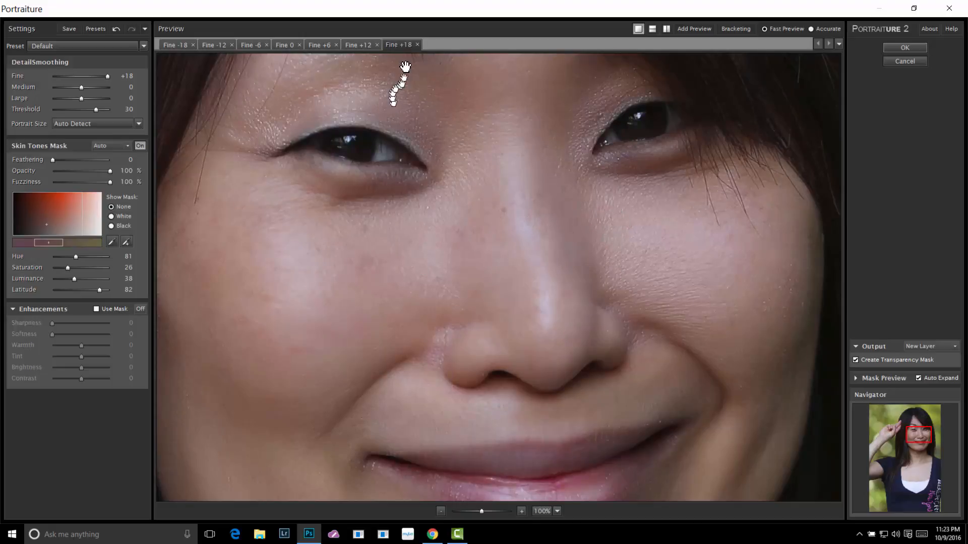
click(355, 44)
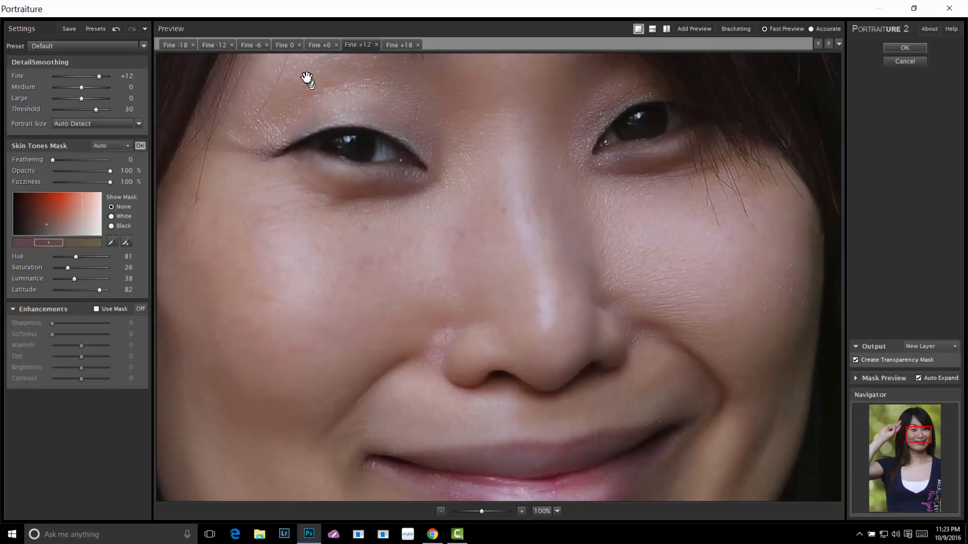
click(286, 42)
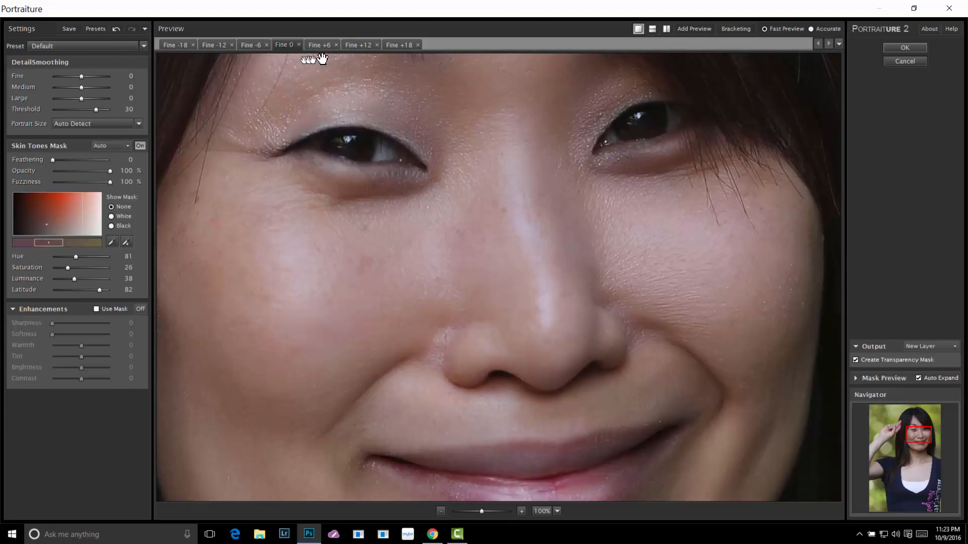
click(360, 44)
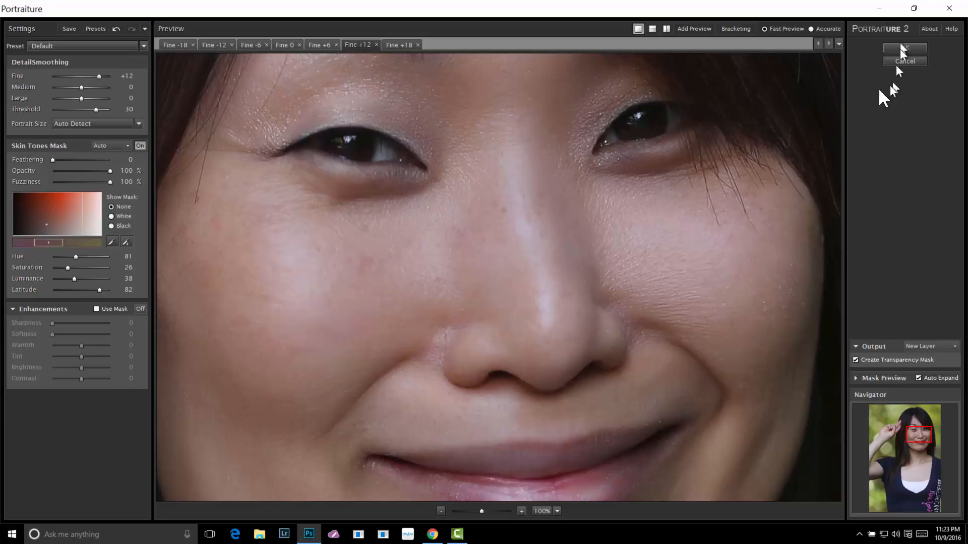
Build a custom skin tones mask by sampling skin across the cheek and just above the upper lip
click(111, 244)
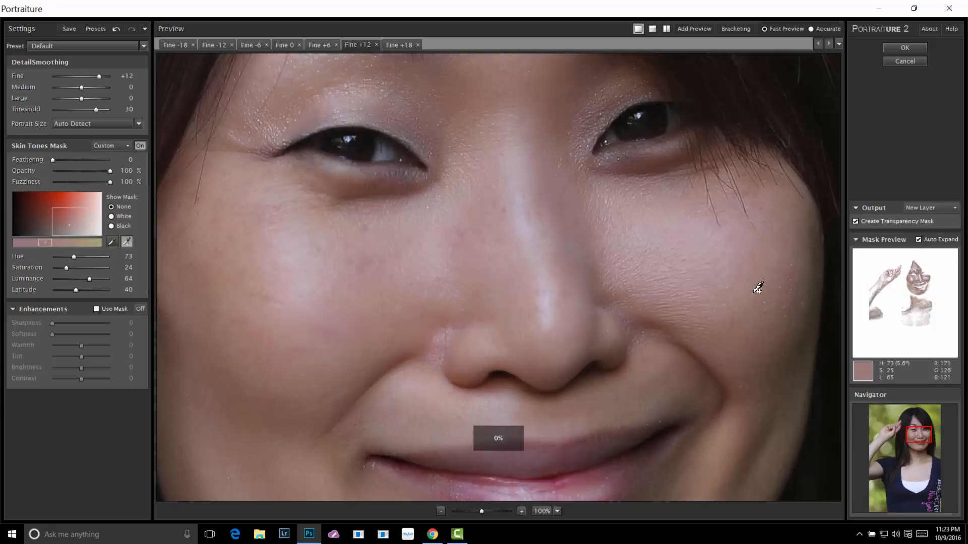
drag(752, 288, 625, 344)
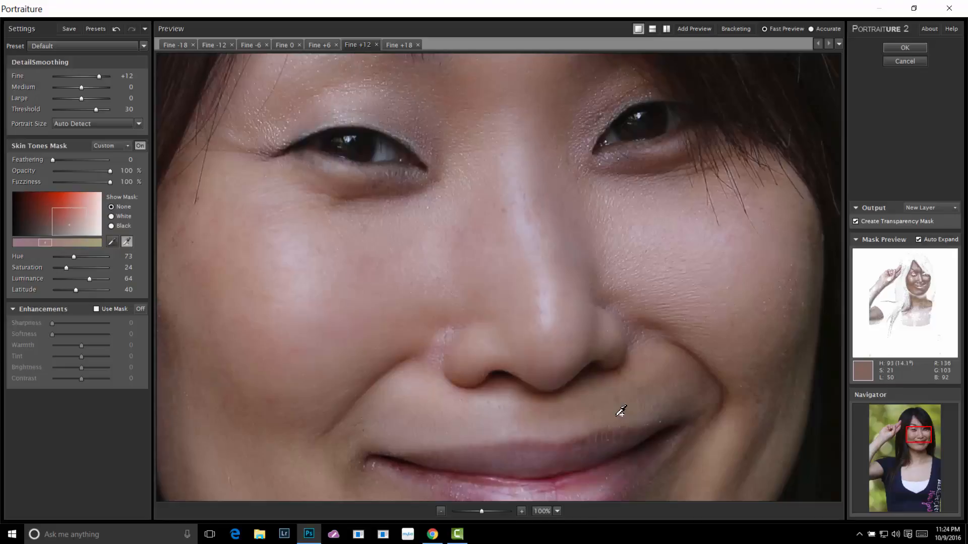
click(617, 415)
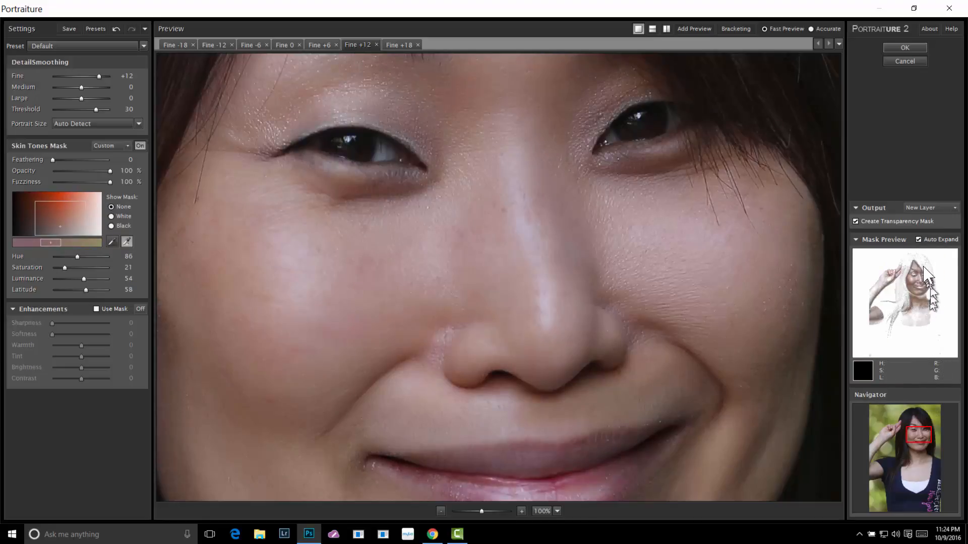
Apply the filter and rename its output layer Portraiture 2.3
click(896, 48)
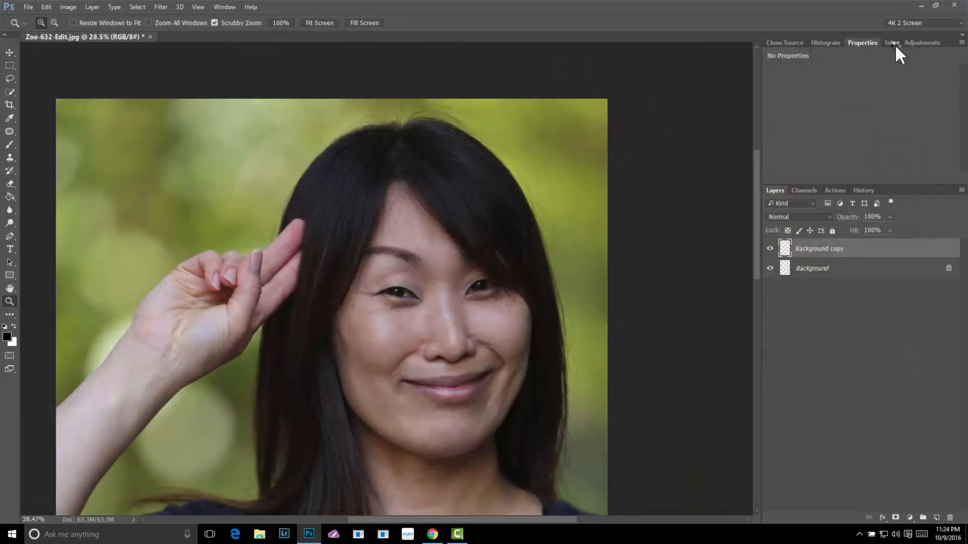
double_click(815, 249)
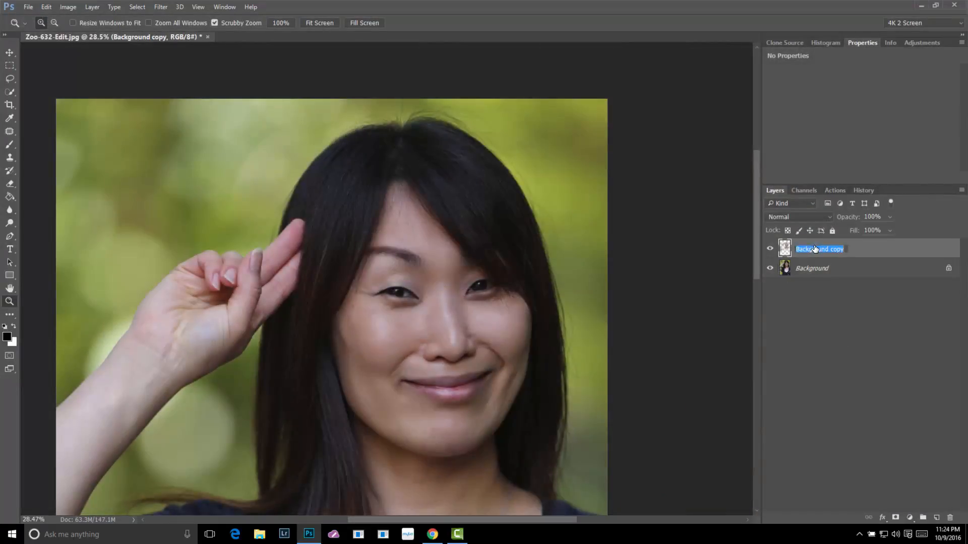
text(Portraiture 2.3)
key(Return)
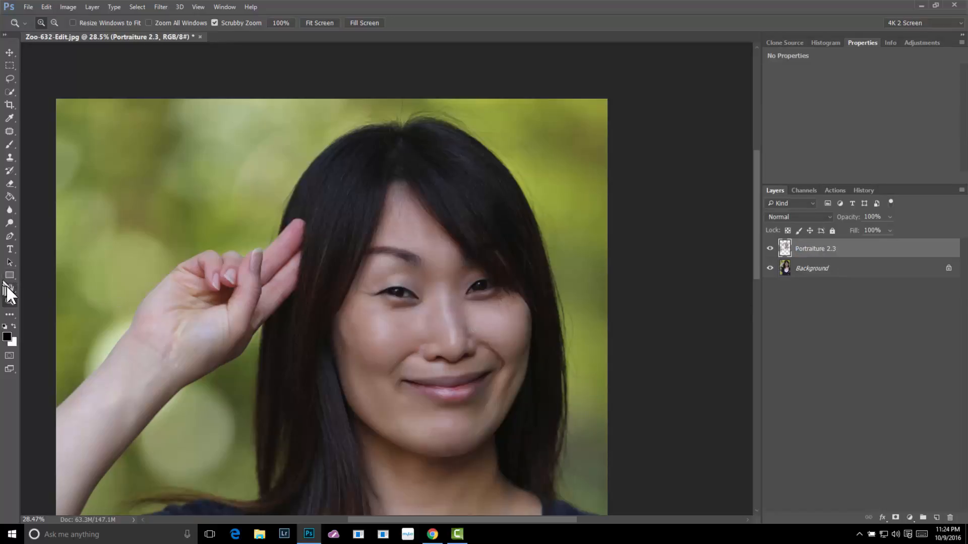
Examine the facial skin at 100%, viewing the Portraiture 2.3 layer alone and toggling it to compare before and after
double_click(9, 301)
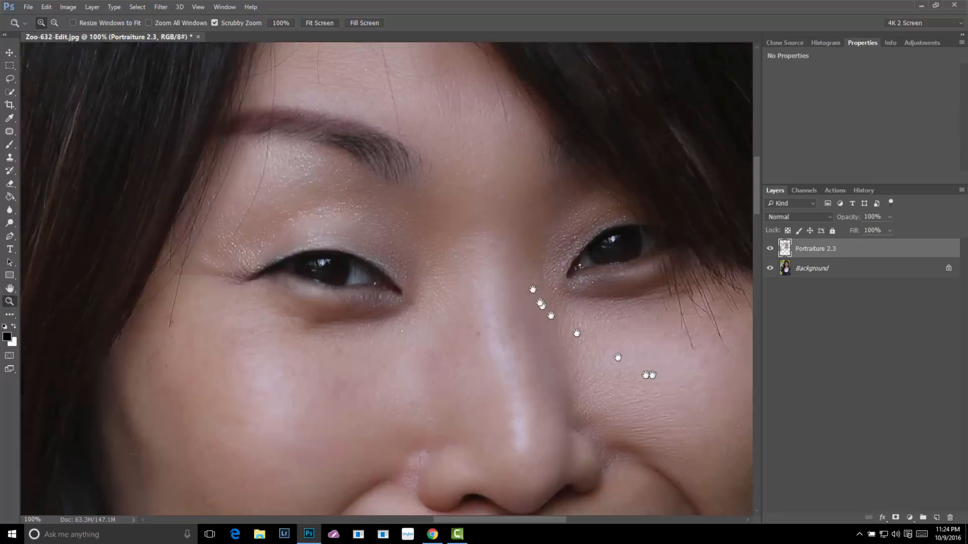
drag(532, 289, 509, 207)
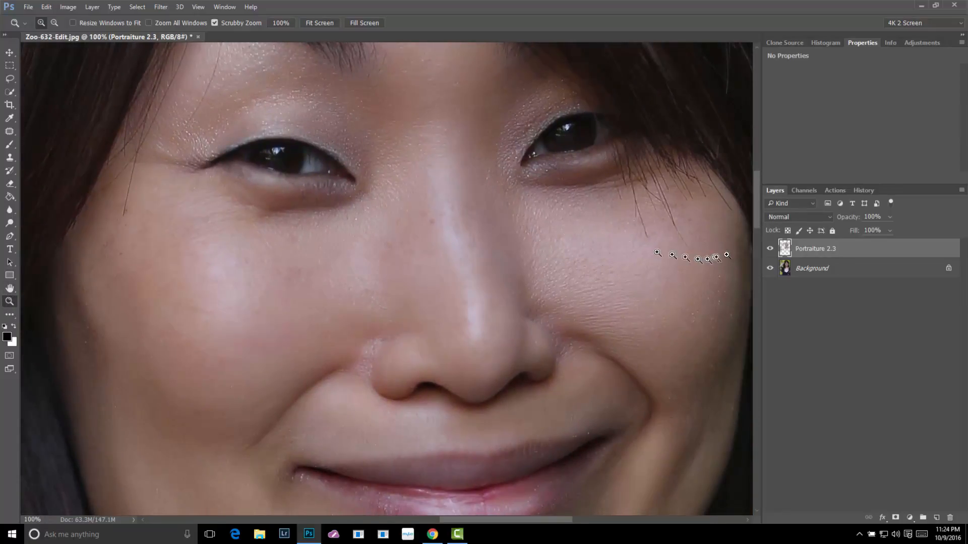
alt+click(771, 249)
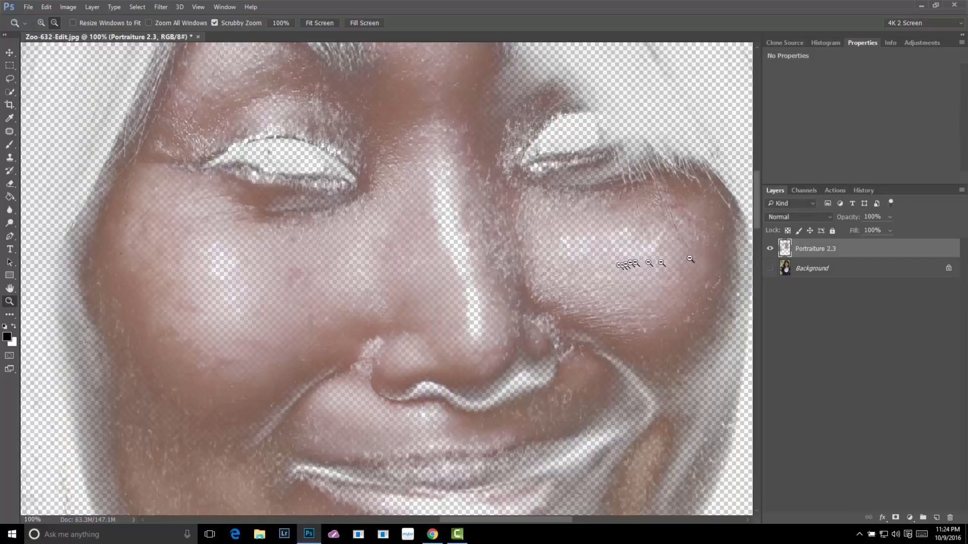
alt+click(770, 249)
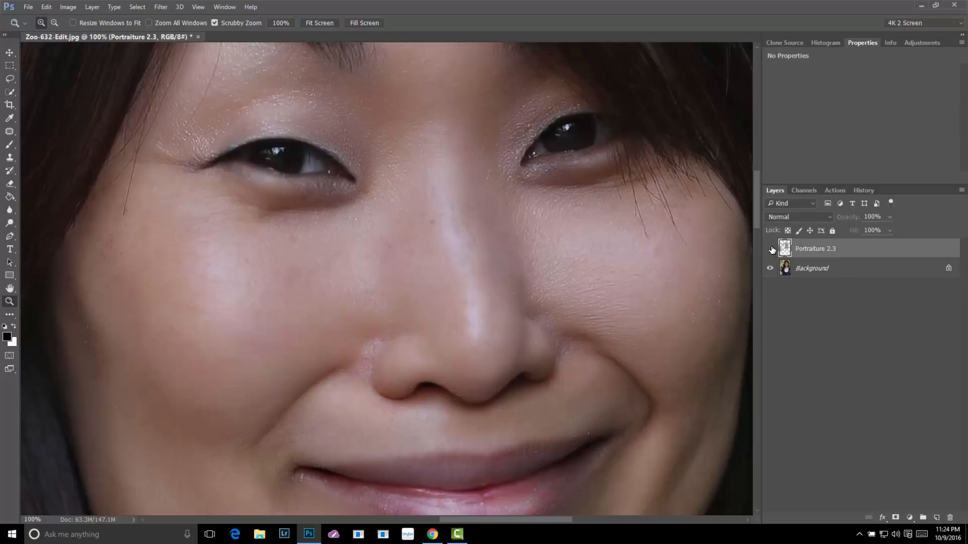
click(771, 249)
click(771, 249)
click(770, 249)
drag(678, 327, 534, 287)
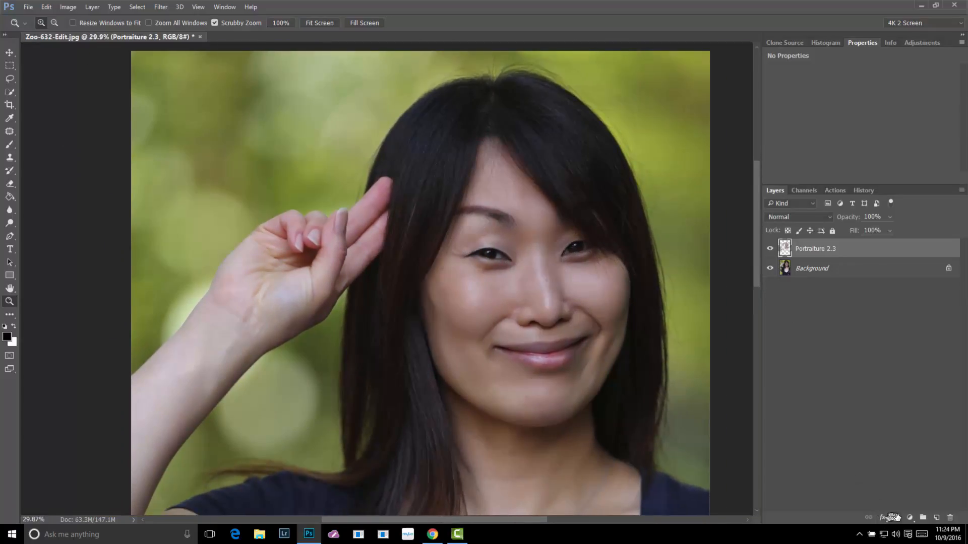
Show only the Portraiture 2.3 layer and add a layer mask to it
alt+click(771, 249)
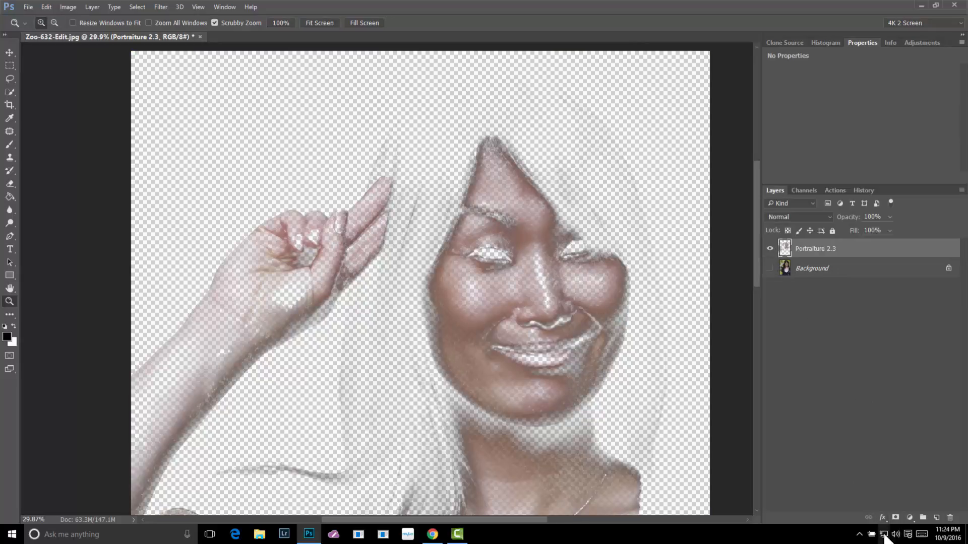
click(895, 520)
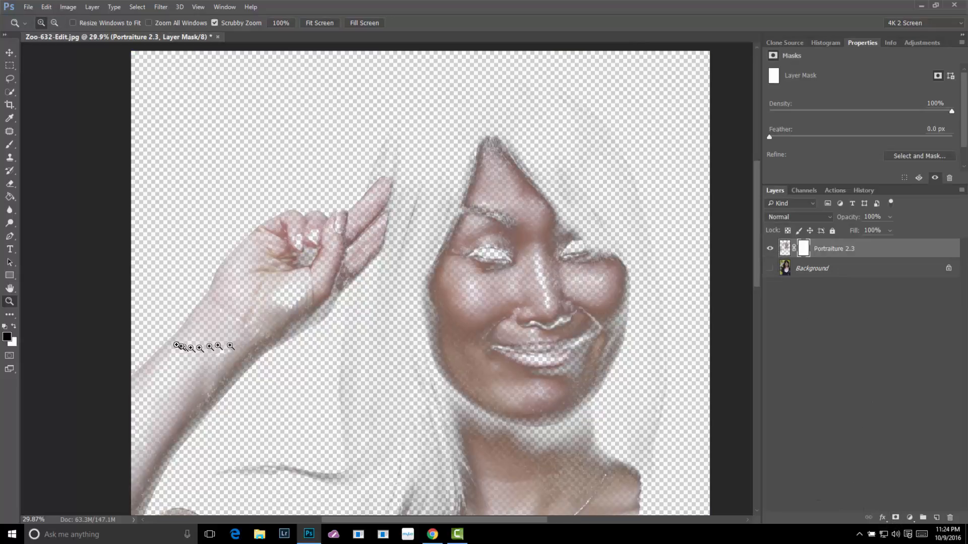
Paint black on the Portraiture 2.3 mask with a 500 px brush over the hair and background on both sides of the face
key(b)
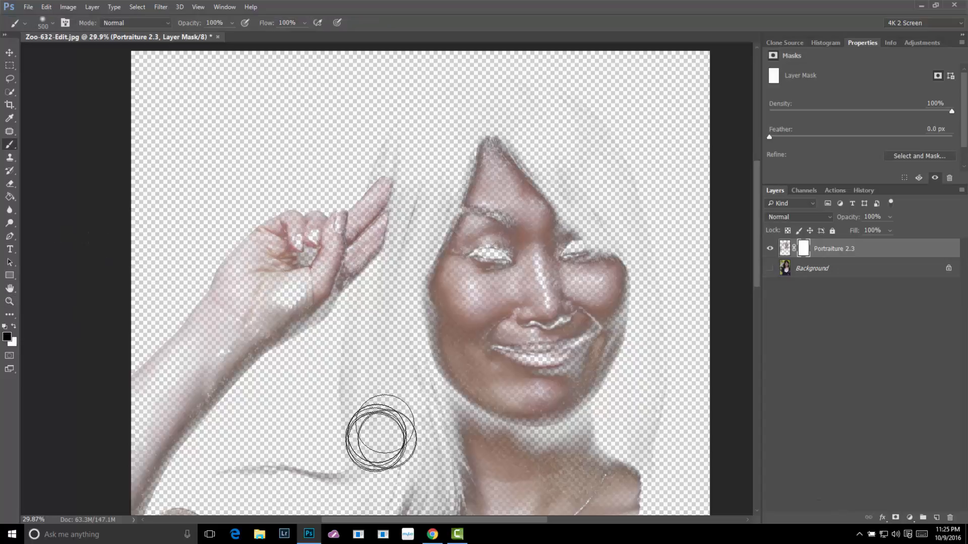
drag(395, 453, 292, 236)
mouse_move(284, 398)
mouse_down()
mouse_move(204, 472)
mouse_move(204, 491)
mouse_move(225, 455)
mouse_move(230, 396)
mouse_move(204, 410)
mouse_move(264, 352)
mouse_move(283, 317)
mouse_move(279, 284)
mouse_move(241, 256)
mouse_move(147, 251)
mouse_move(278, 298)
mouse_move(339, 289)
mouse_move(329, 182)
mouse_move(278, 199)
mouse_move(285, 137)
mouse_up()
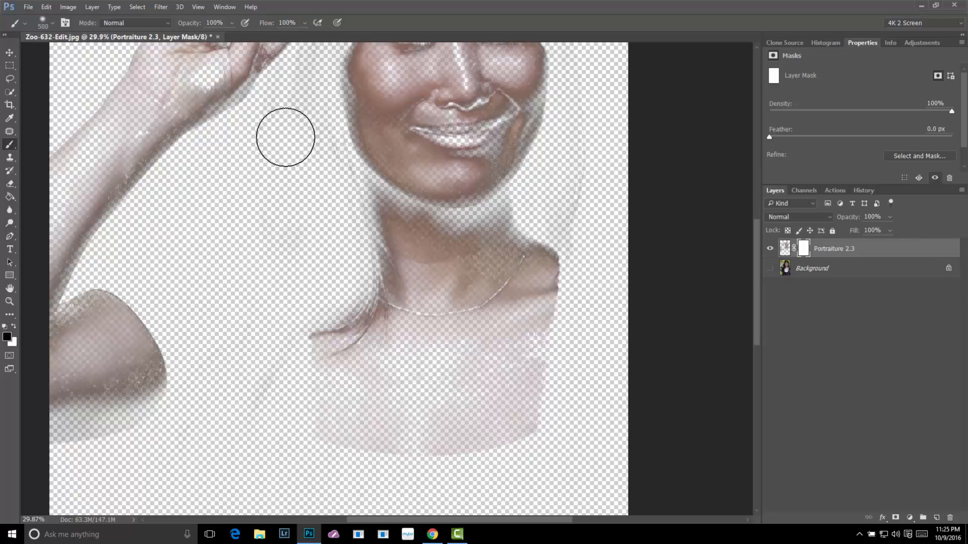
mouse_move(249, 228)
mouse_down()
mouse_move(235, 414)
mouse_move(246, 519)
mouse_move(259, 494)
mouse_up()
mouse_move(323, 282)
mouse_down()
mouse_move(341, 283)
mouse_move(336, 199)
mouse_up()
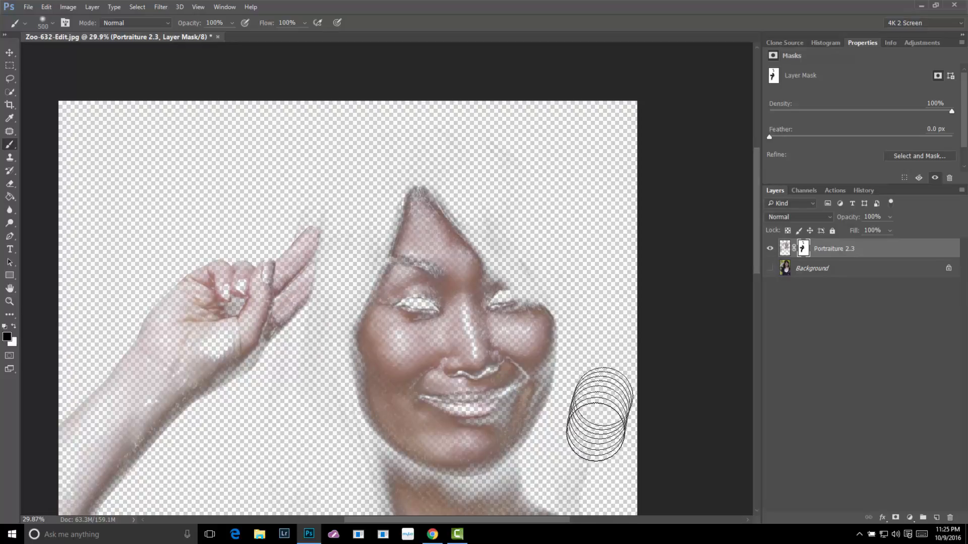
key(space)
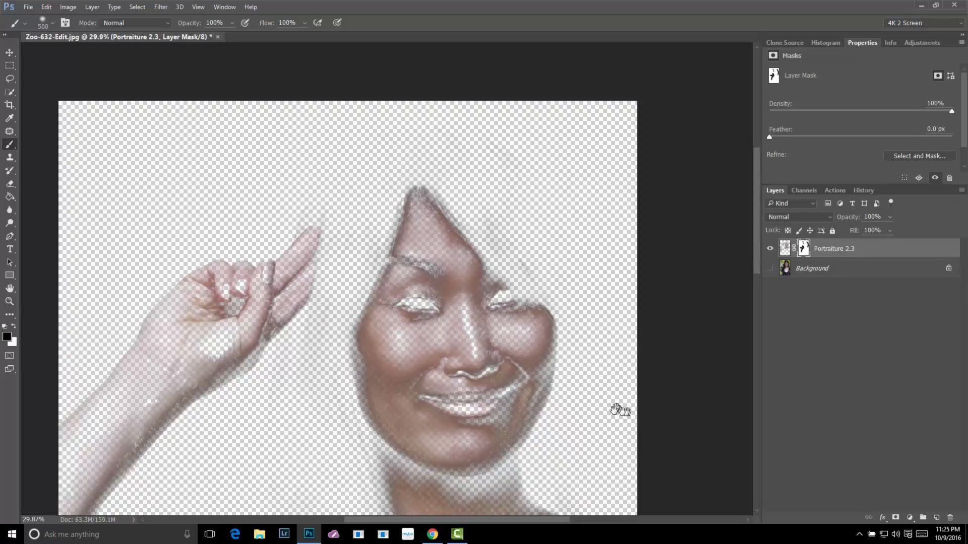
mouse_move(619, 409)
mouse_down()
mouse_move(566, 281)
mouse_move(564, 243)
mouse_up()
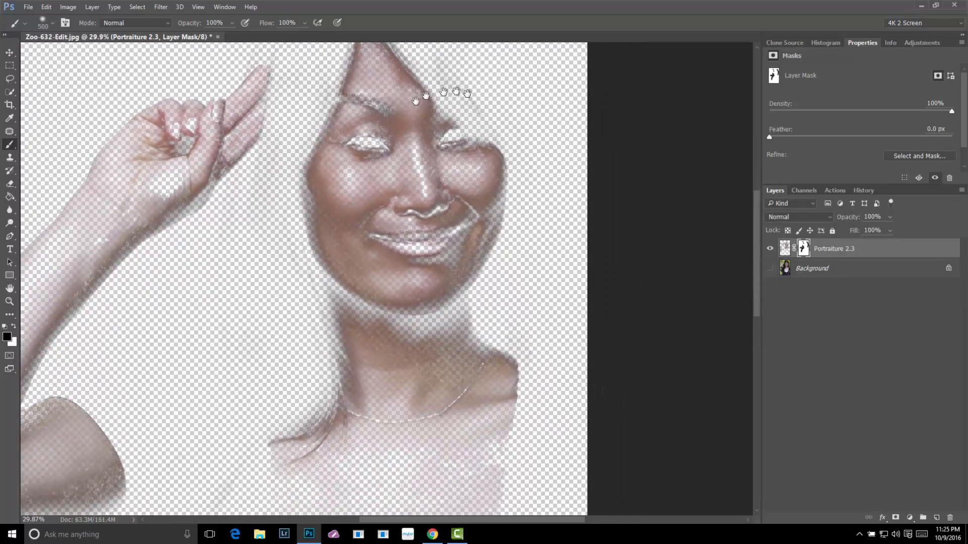
drag(468, 93, 529, 316)
Reduce the brush size to 125 px and mask the smoothing out of the woman's right eyebrow
scroll(426, 354, up, 4)
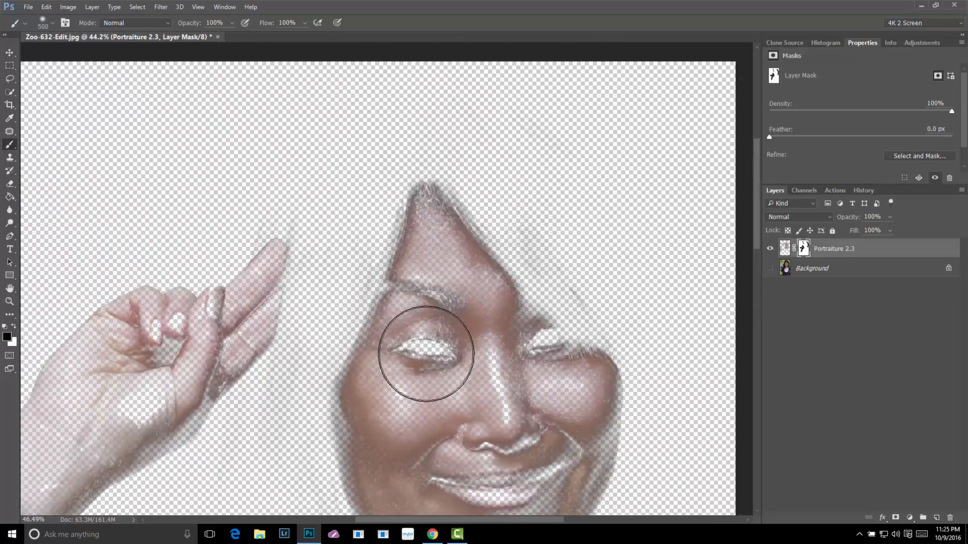
scroll(426, 354, up, 1)
key(bracketleft)
key(bracketleft)
key(bracketleft)
key(bracketleft)
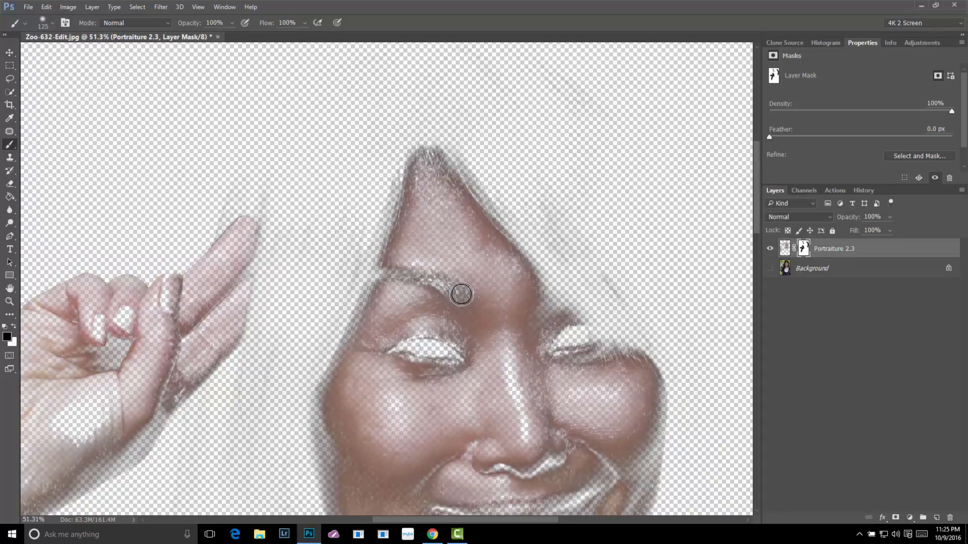
mouse_move(461, 293)
mouse_down()
mouse_move(396, 273)
mouse_move(366, 291)
mouse_up()
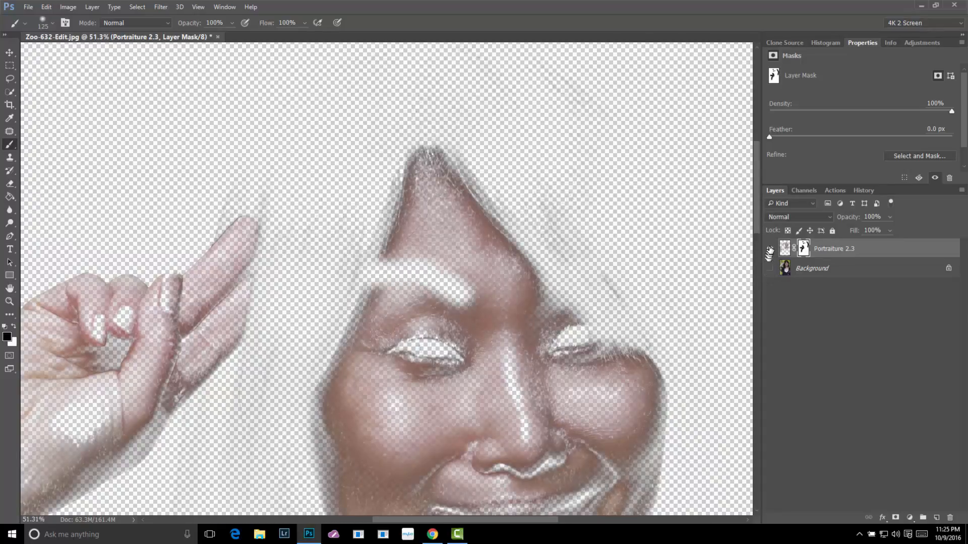
Show the Background layer again and toggle the Portraiture 2.3 layer to compare the masked eyebrow area
alt+click(770, 249)
click(770, 250)
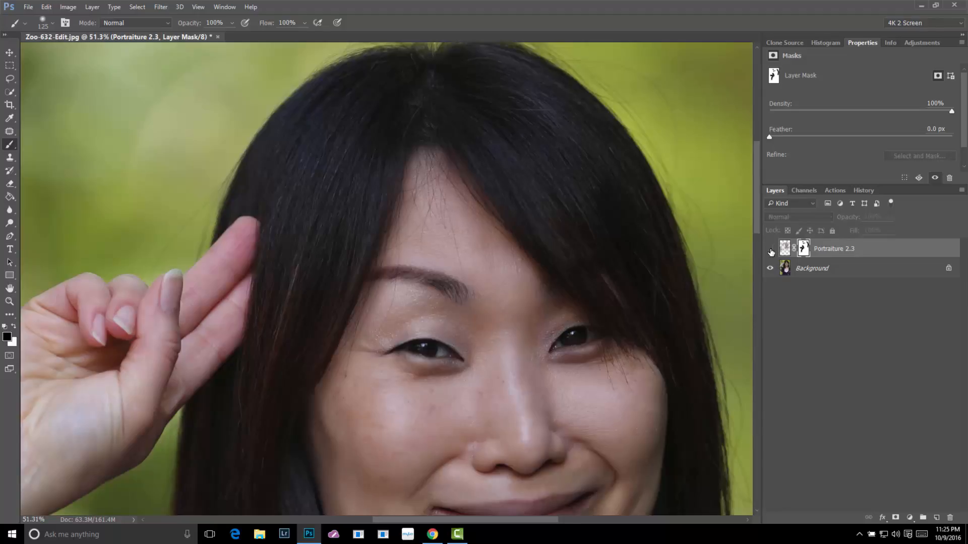
click(771, 249)
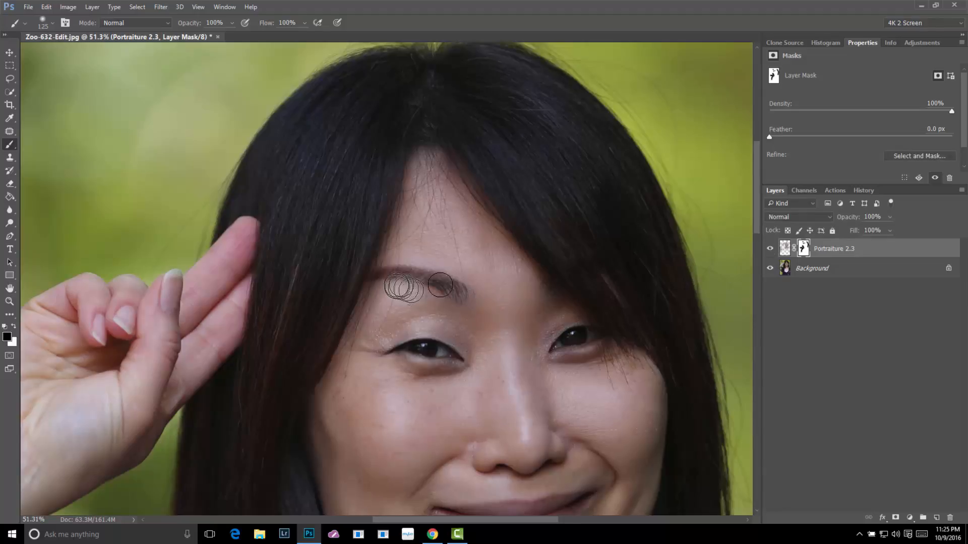
mouse_move(418, 276)
mouse_down()
mouse_move(383, 282)
mouse_move(381, 273)
mouse_move(462, 295)
mouse_up()
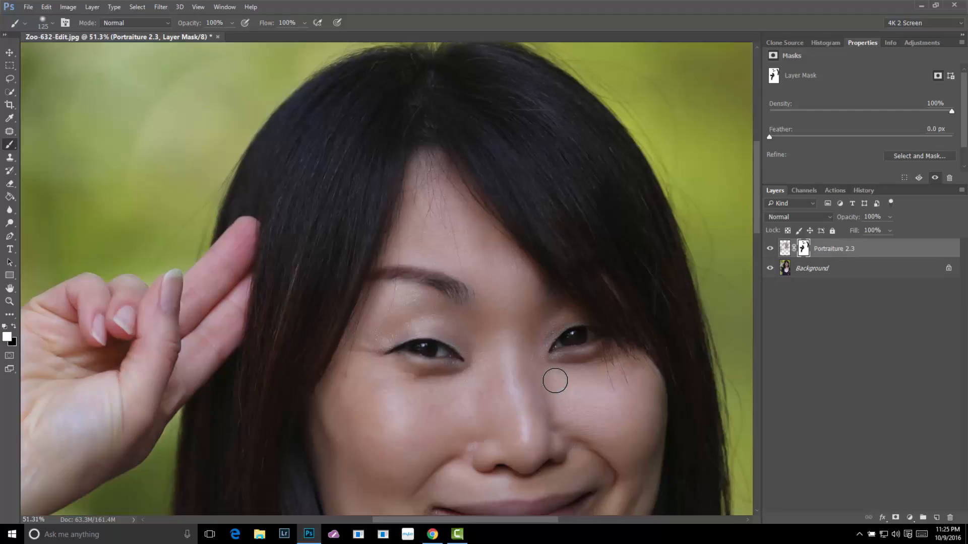
Examine the eyes, cheeks and mouth at 100%, toggling the Portraiture 2.3 layer to compare the skin before and after
scroll(555, 380, down, 5)
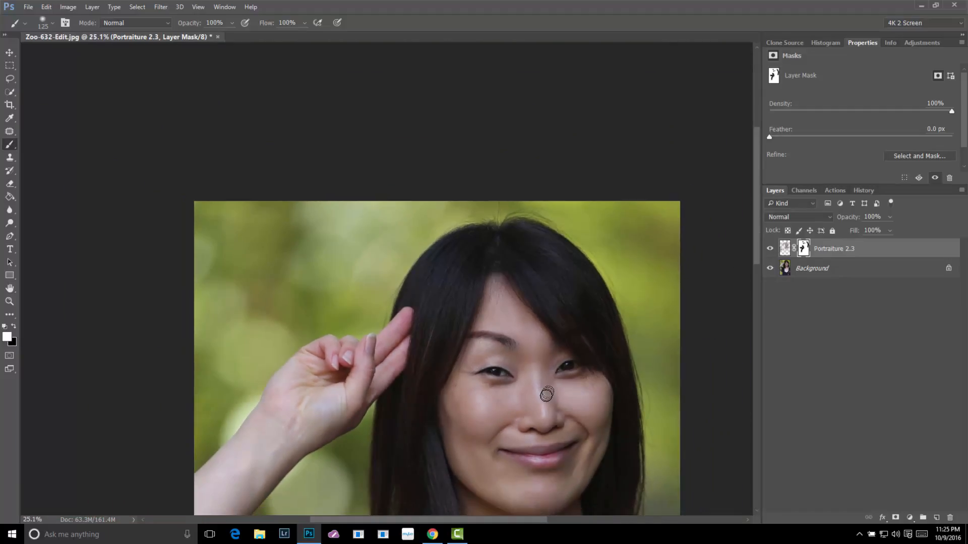
scroll(580, 411, up, 3)
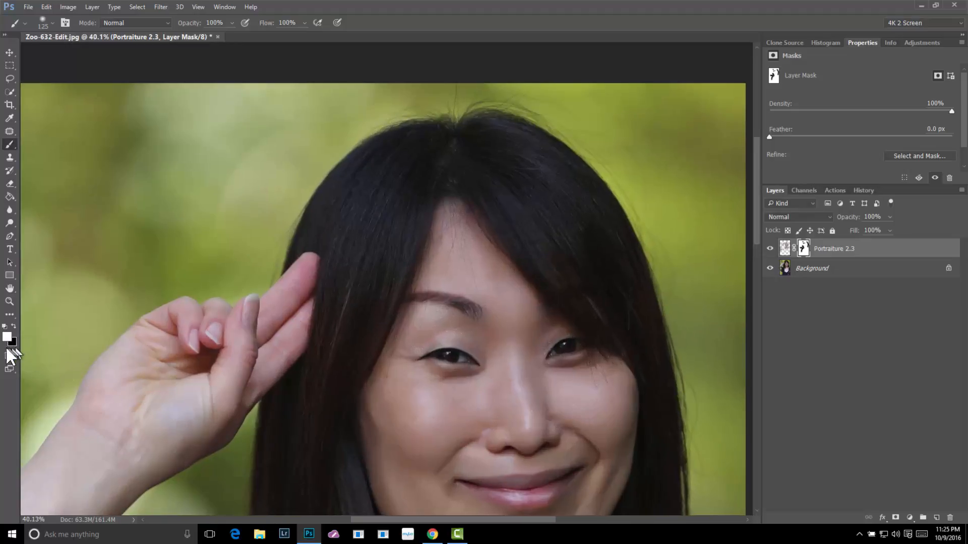
double_click(9, 301)
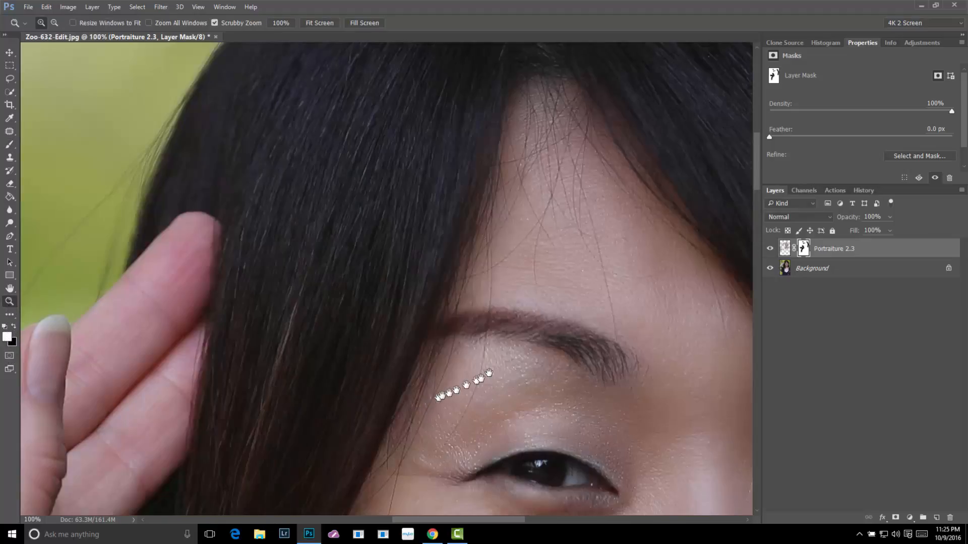
drag(494, 370, 205, 0)
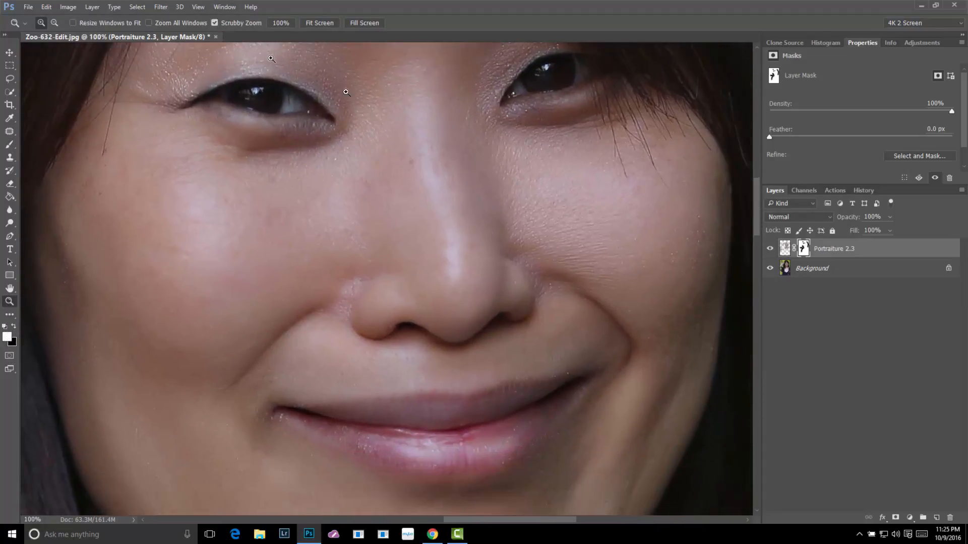
click(769, 249)
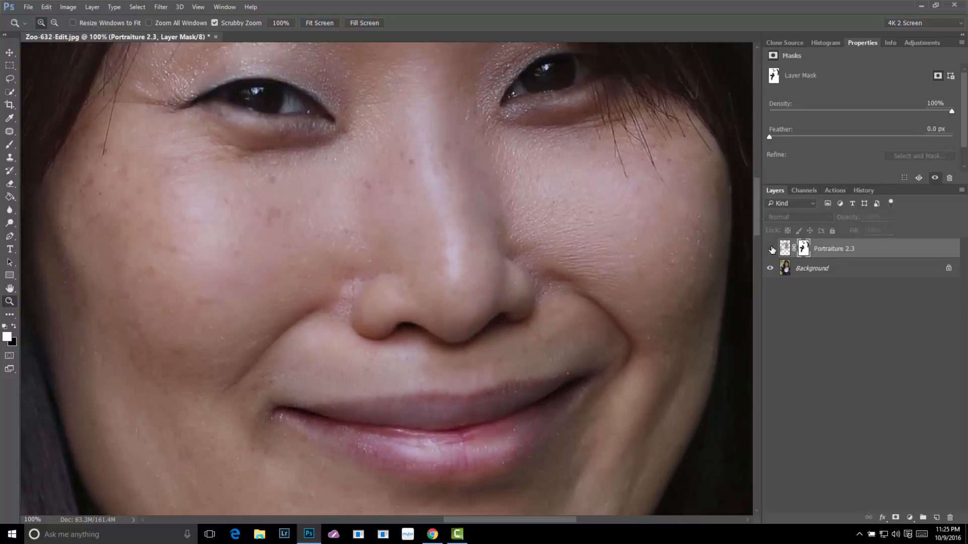
Apply the layer mask permanently to the Portraiture 2.3 layer and open the layer's opacity setting
right_click(804, 254)
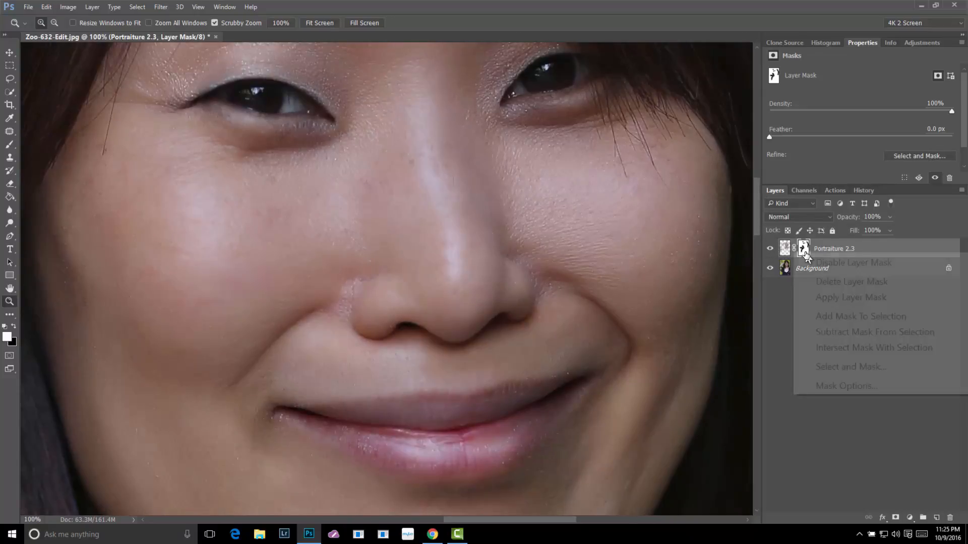
click(822, 298)
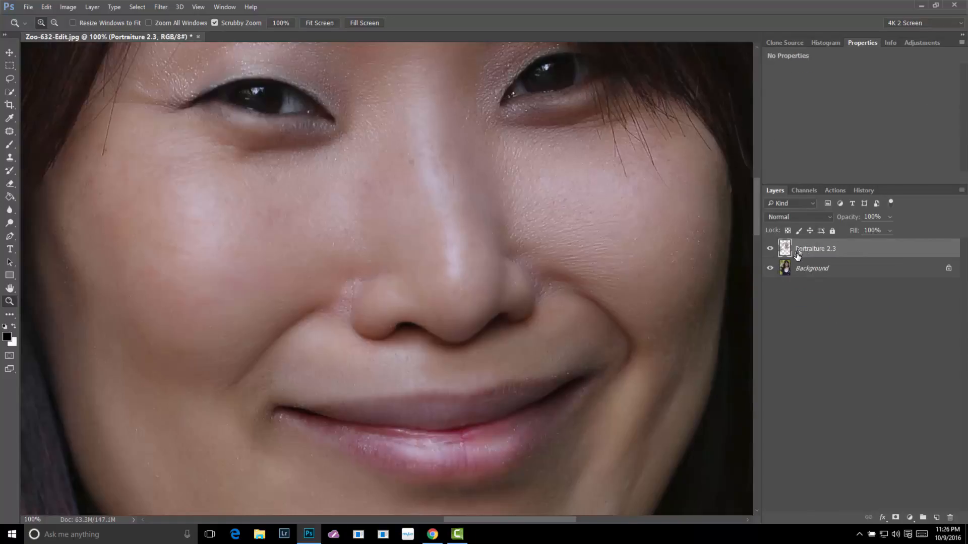
alt+click(544, 252)
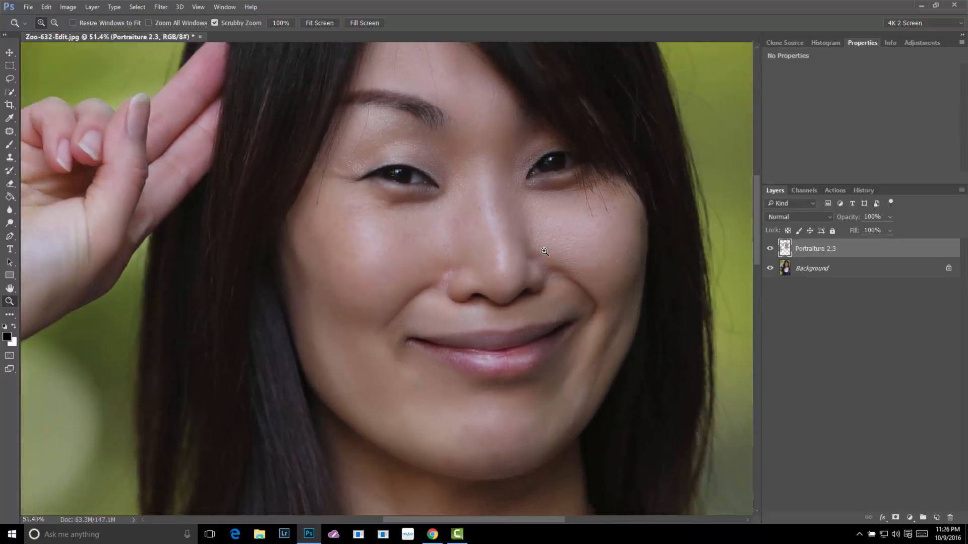
alt+click(545, 252)
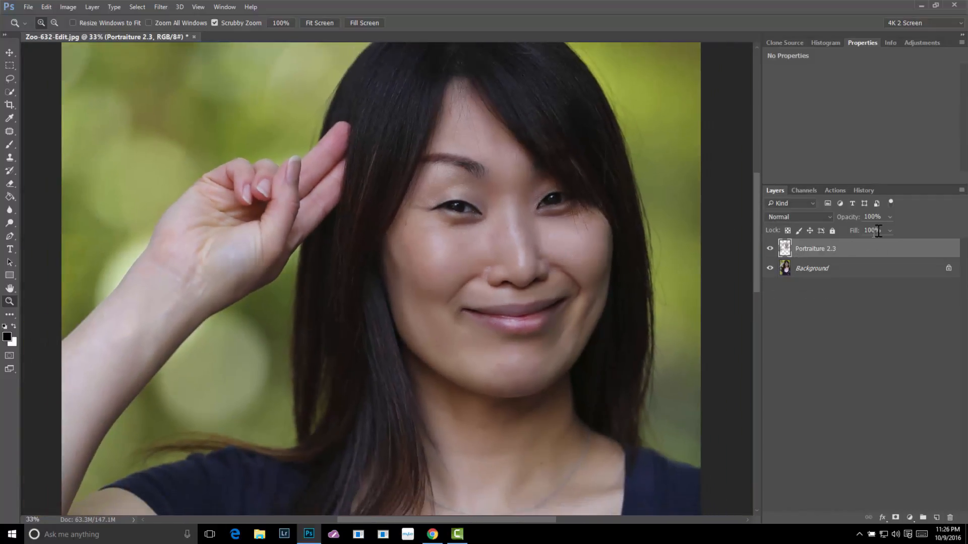
click(889, 217)
click(846, 341)
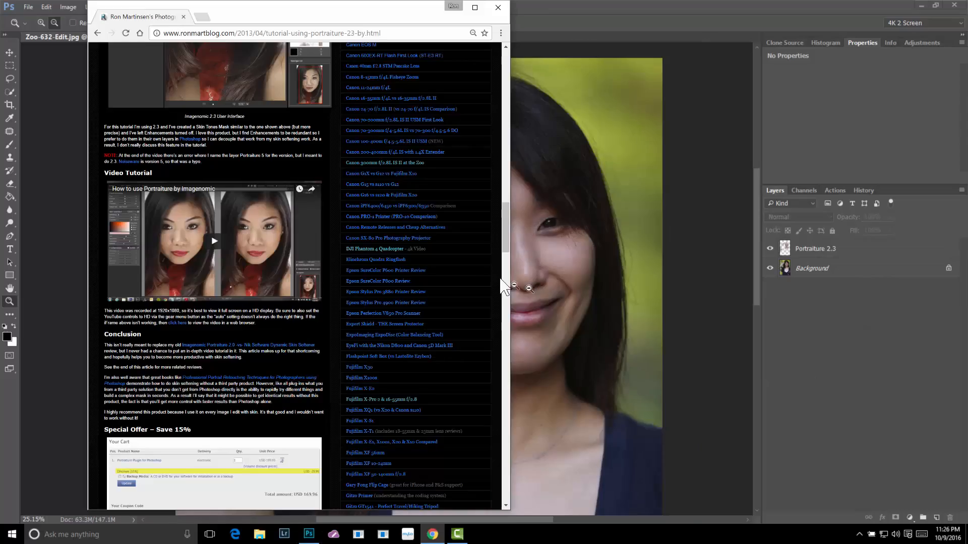
Switch to Chrome and look through the blog tutorial on using Portraiture 2.3 by Imagenomic, ending at the start of the article
scroll(297, 221, up, 15)
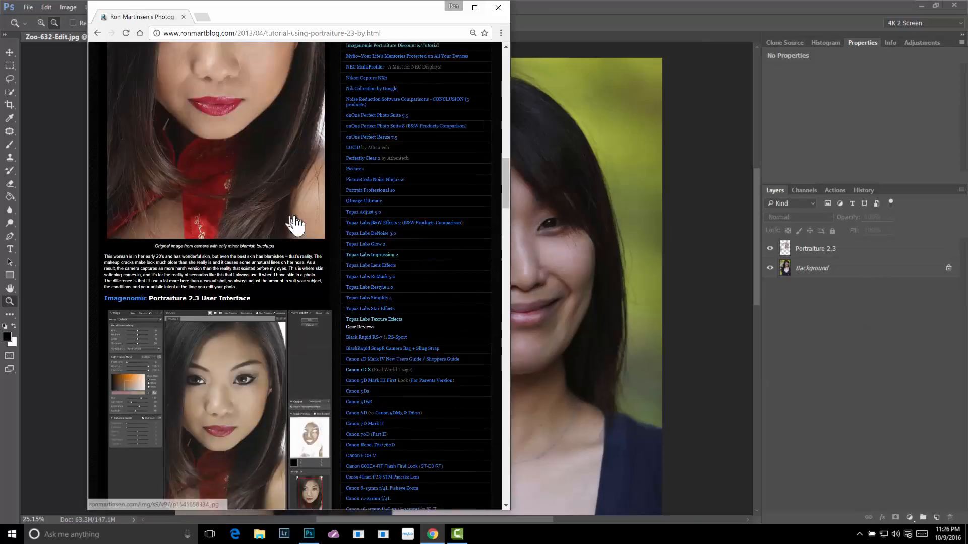
scroll(297, 218, up, 7)
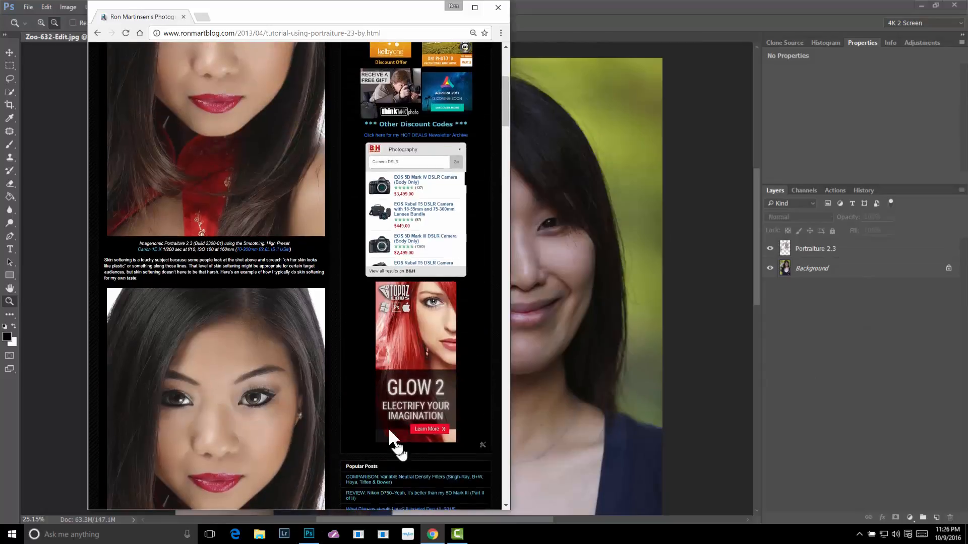
scroll(388, 406, down, 11)
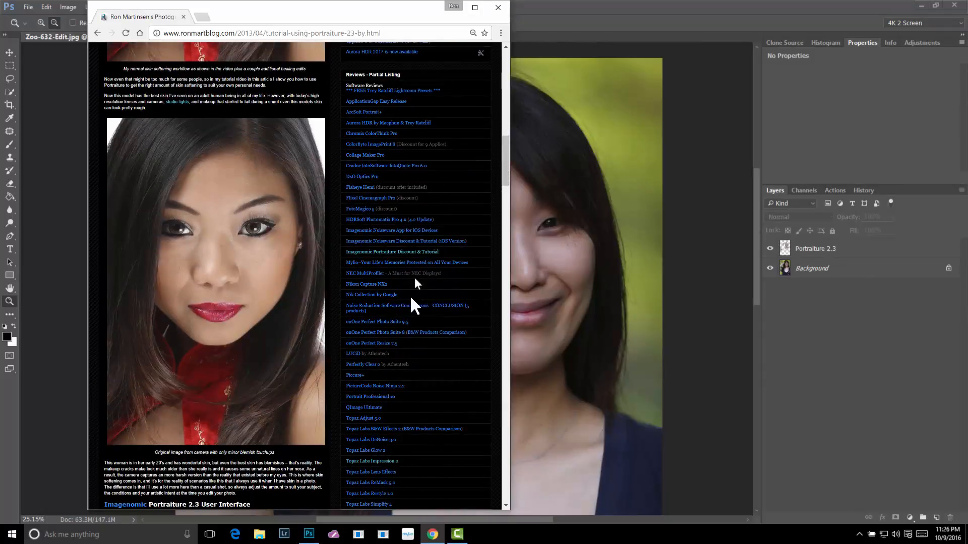
scroll(401, 373, down, 3)
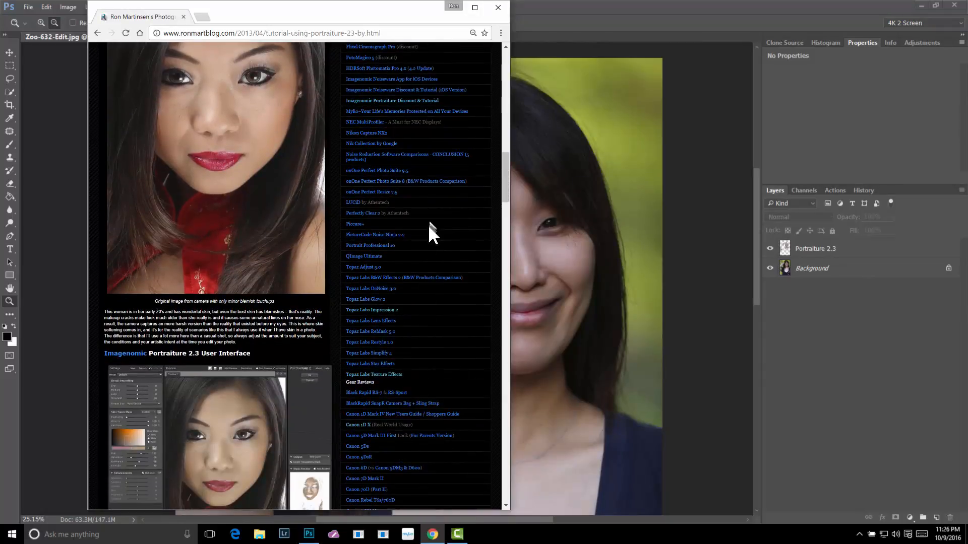
scroll(428, 225, up, 20)
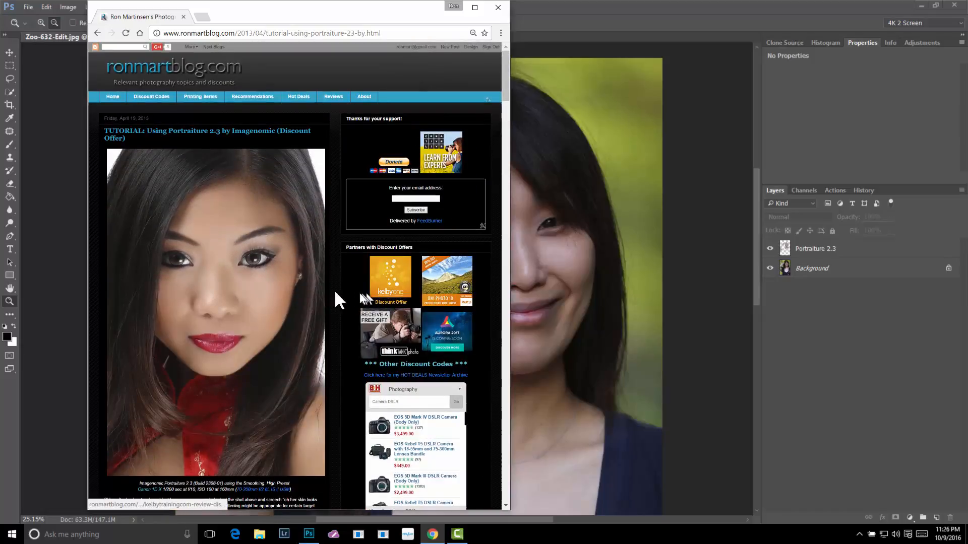